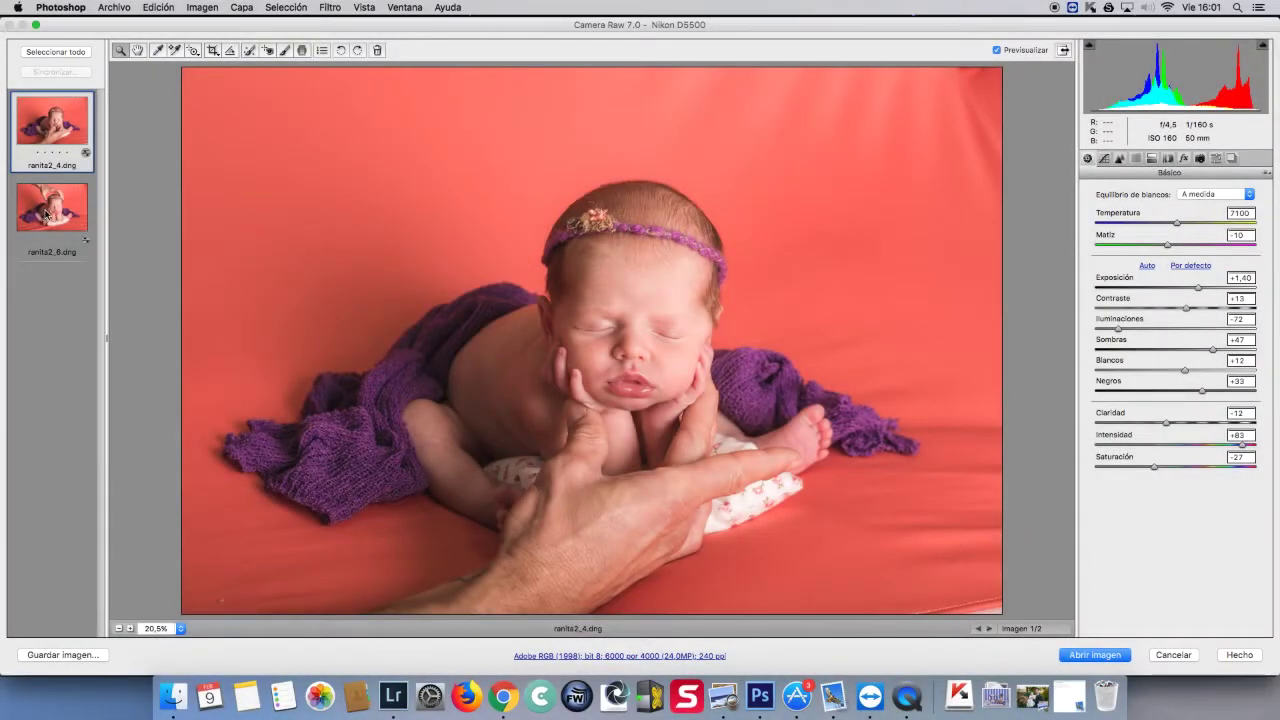
Preview ranita2_4 and ranita2_6 in Camera Raw, select both, and open them in Photoshop.
left_click(45, 213)
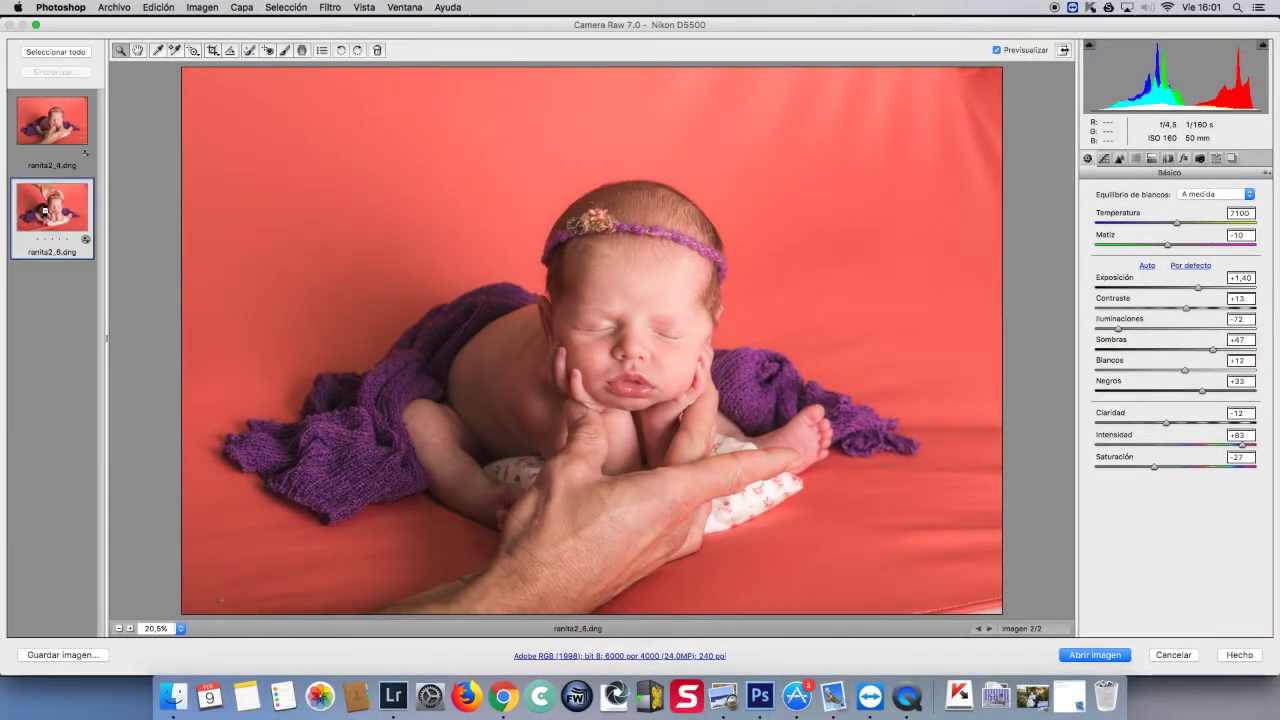
left_click(70, 124)
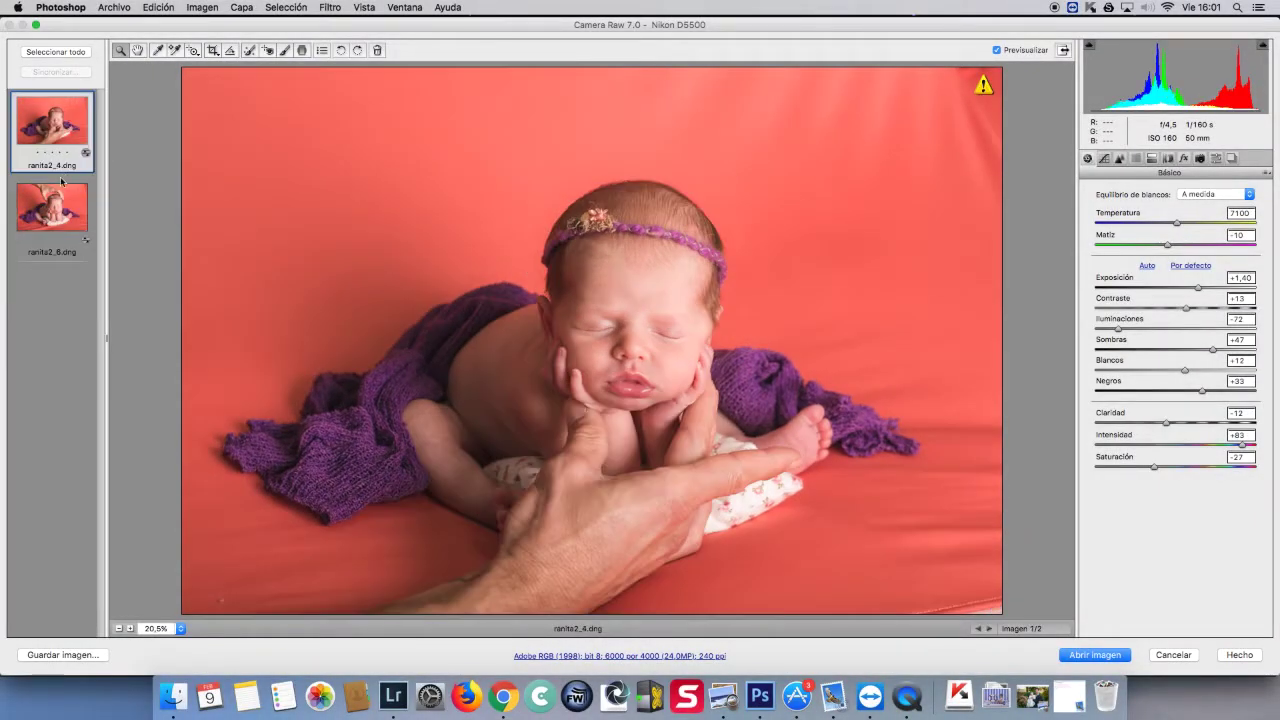
left_click(52, 213)
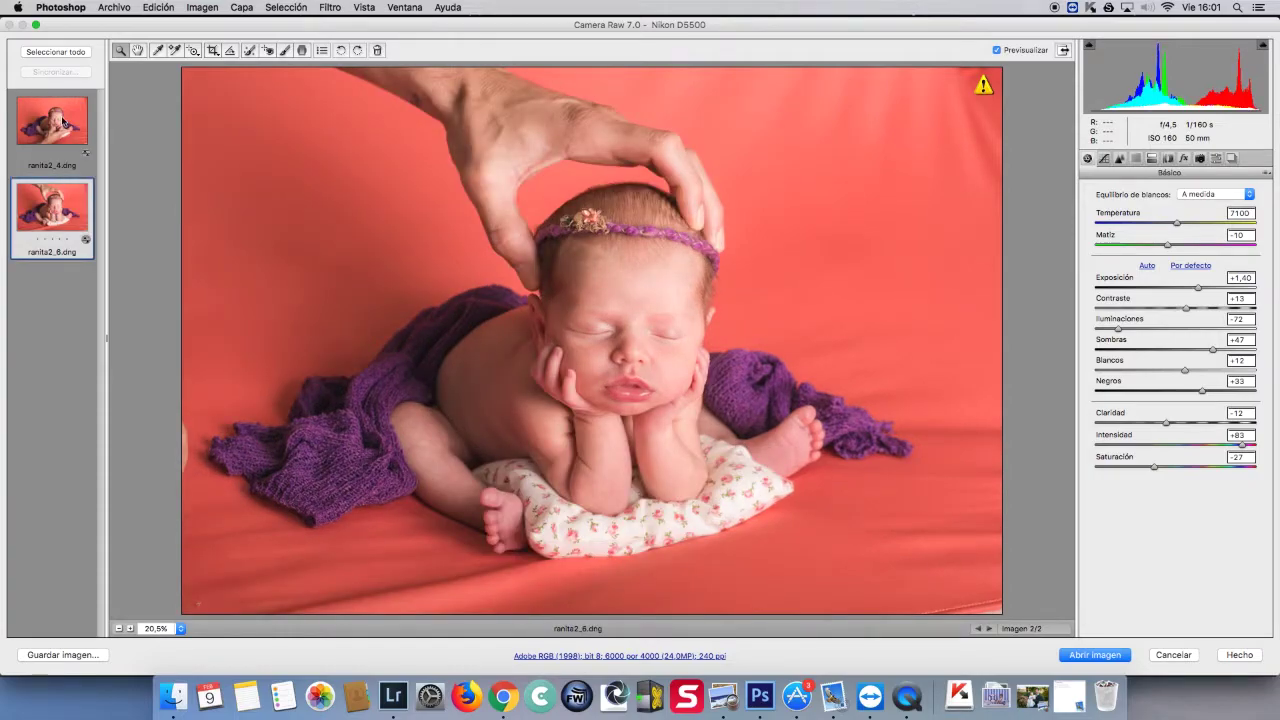
left_click(64, 121, "shift")
left_click(1097, 655)
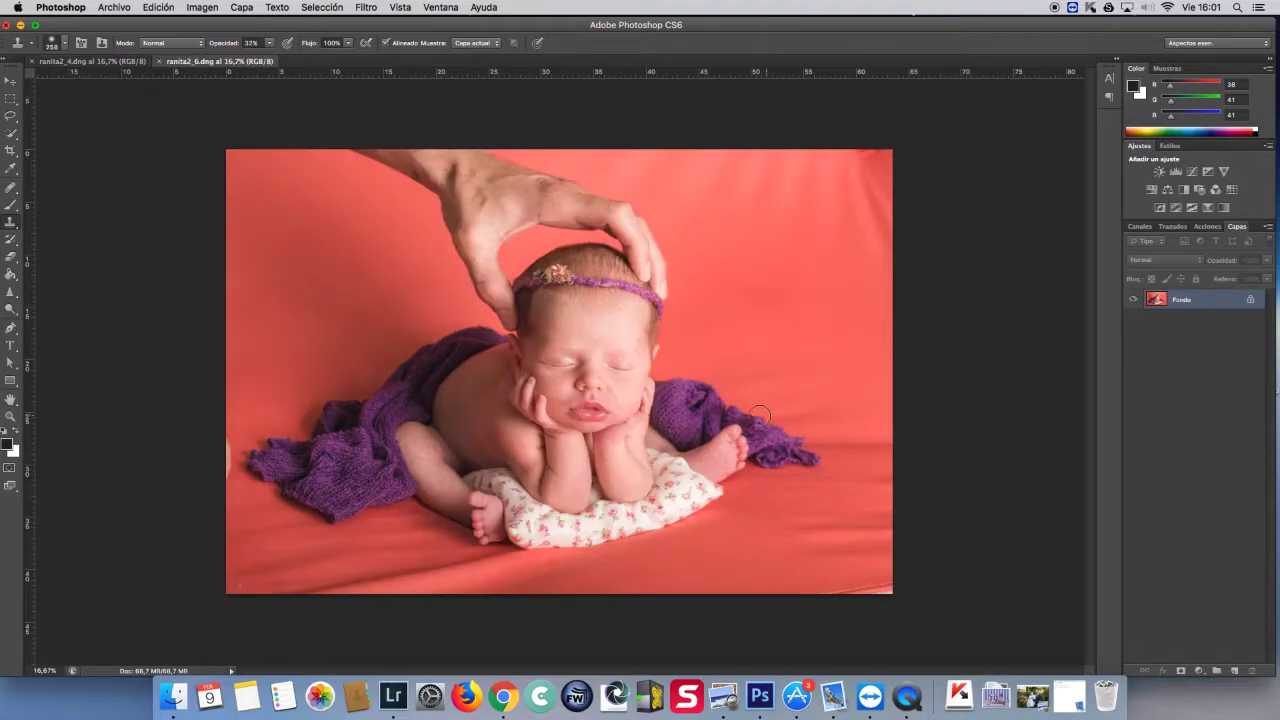
Drag the ranita2_6 photo into ranita2_4 as a new layer with the Move tool.
left_click(128, 66)
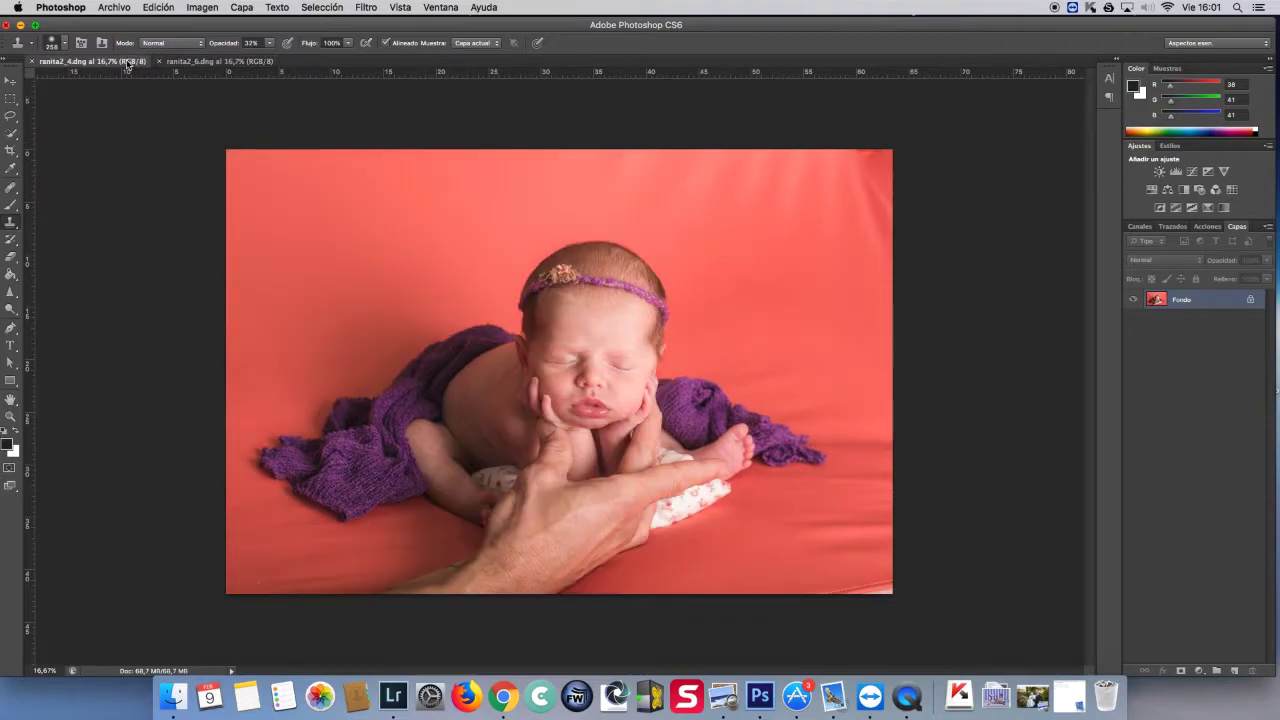
left_click(221, 62)
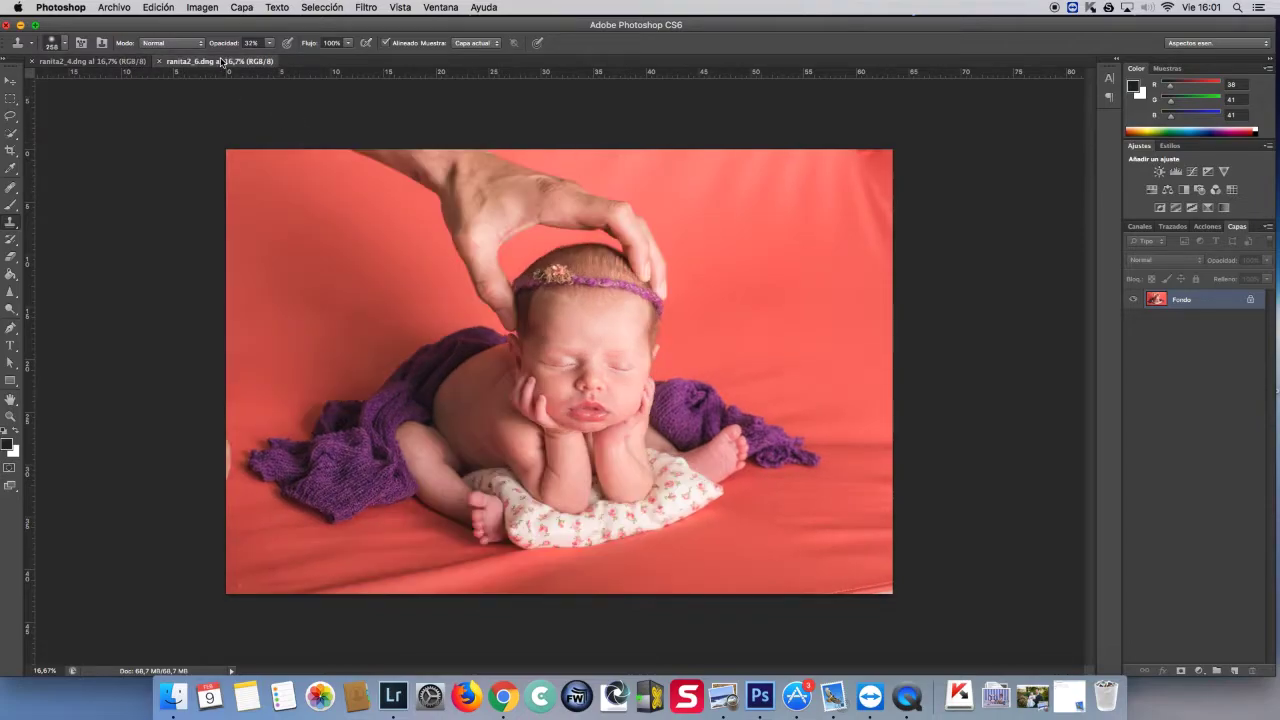
left_click(12, 82)
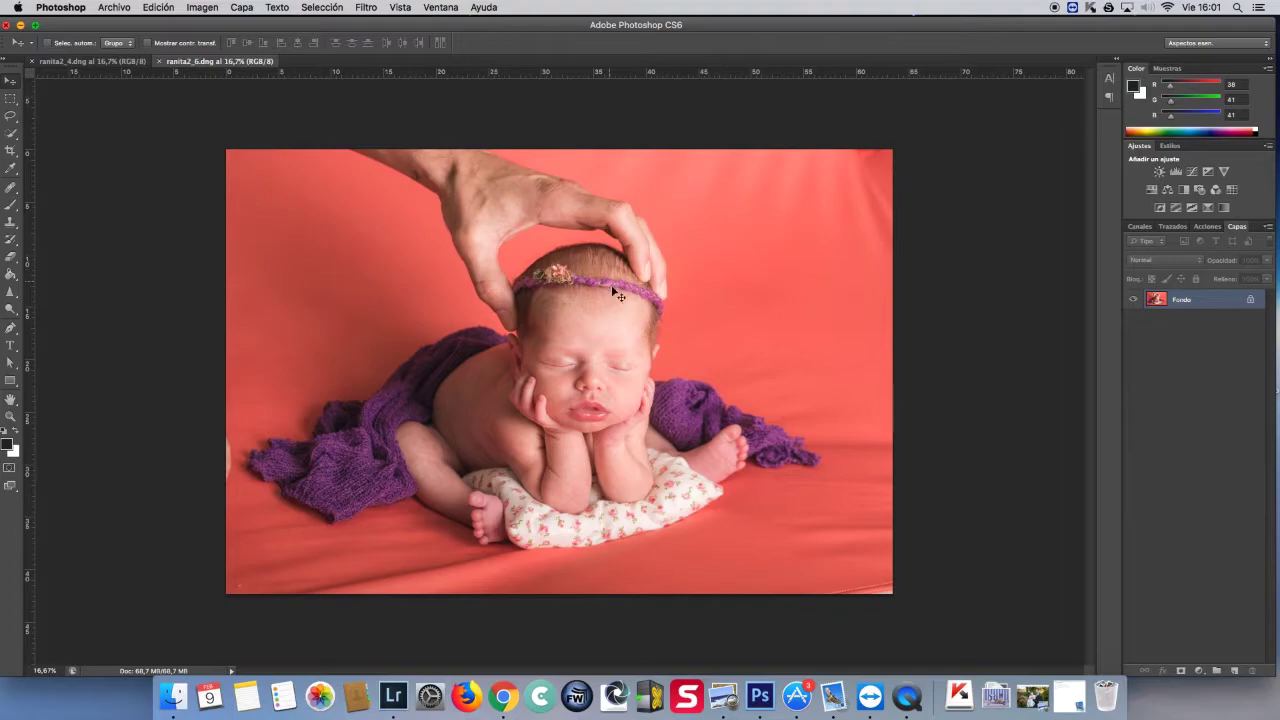
left_click(138, 62)
left_click_drag(623, 337, 852, 387)
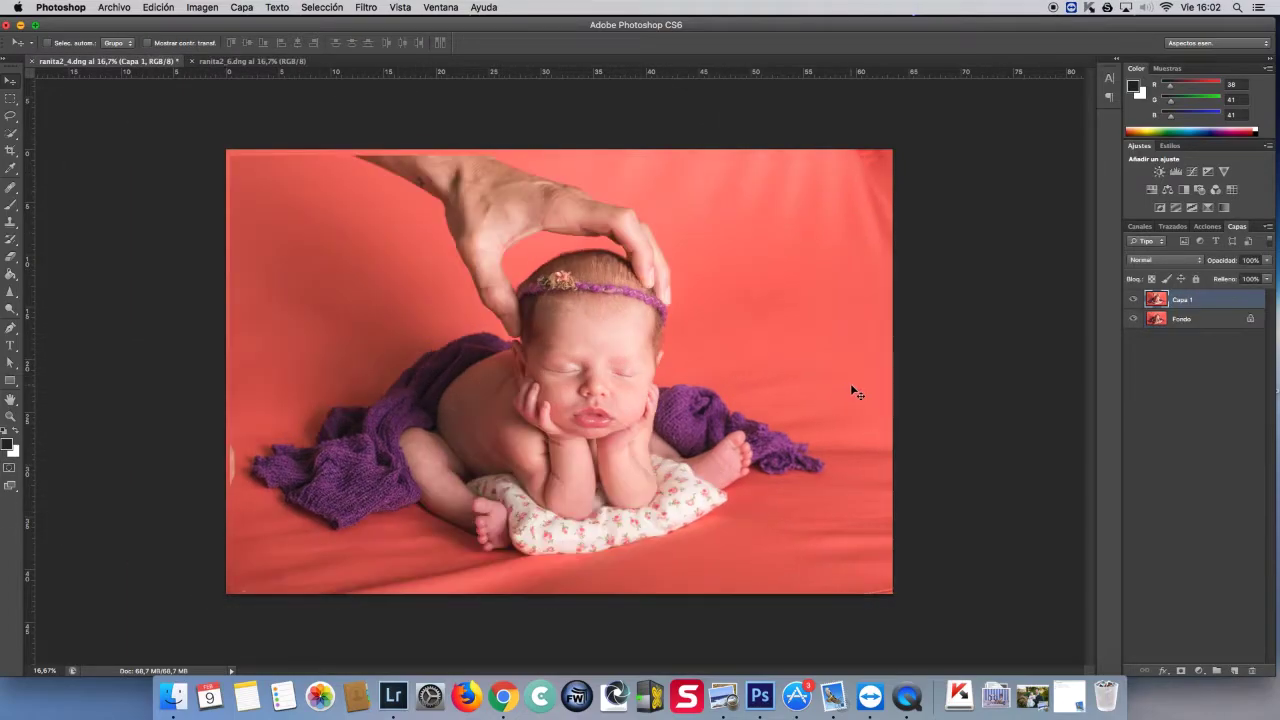
Align Capa 1 over the background at reduced opacity, then restore it to 100%.
left_click_drag(1266, 259, 1219, 274)
mouse_move(705, 356)
left_mouse_down()
mouse_move(724, 356)
mouse_move(710, 344)
left_mouse_up()
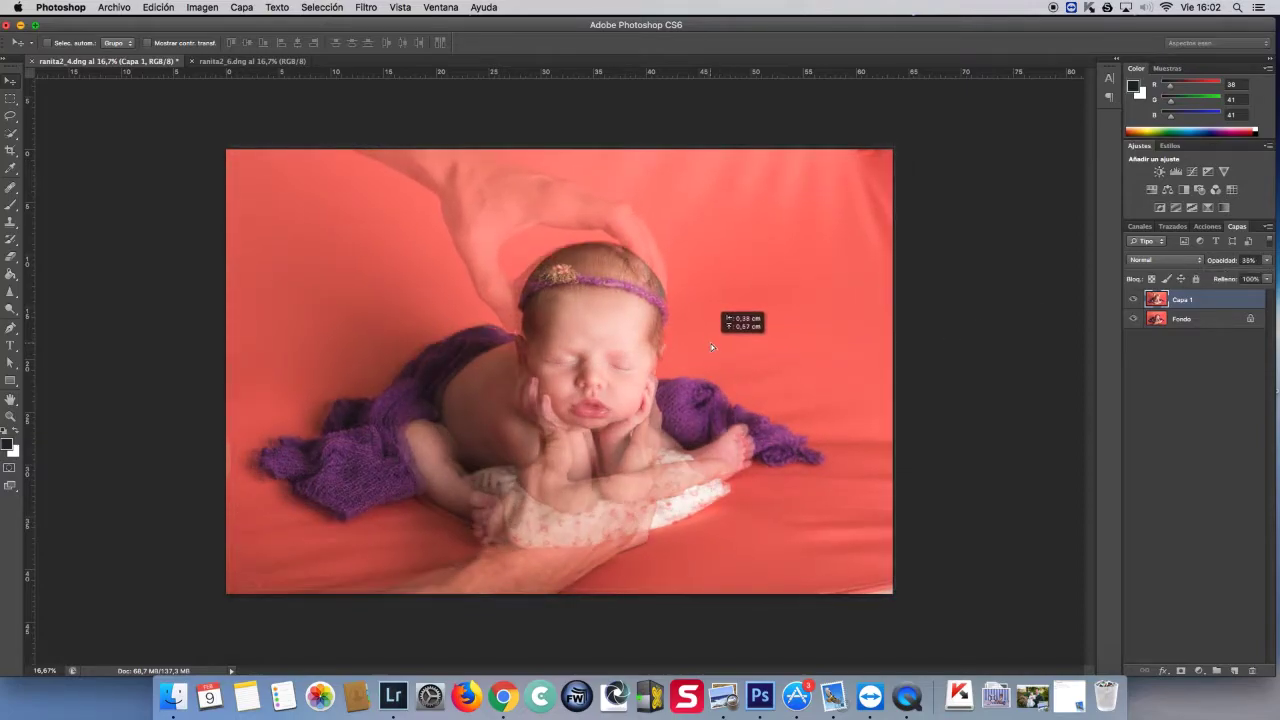
left_click_drag(710, 343, 709, 340)
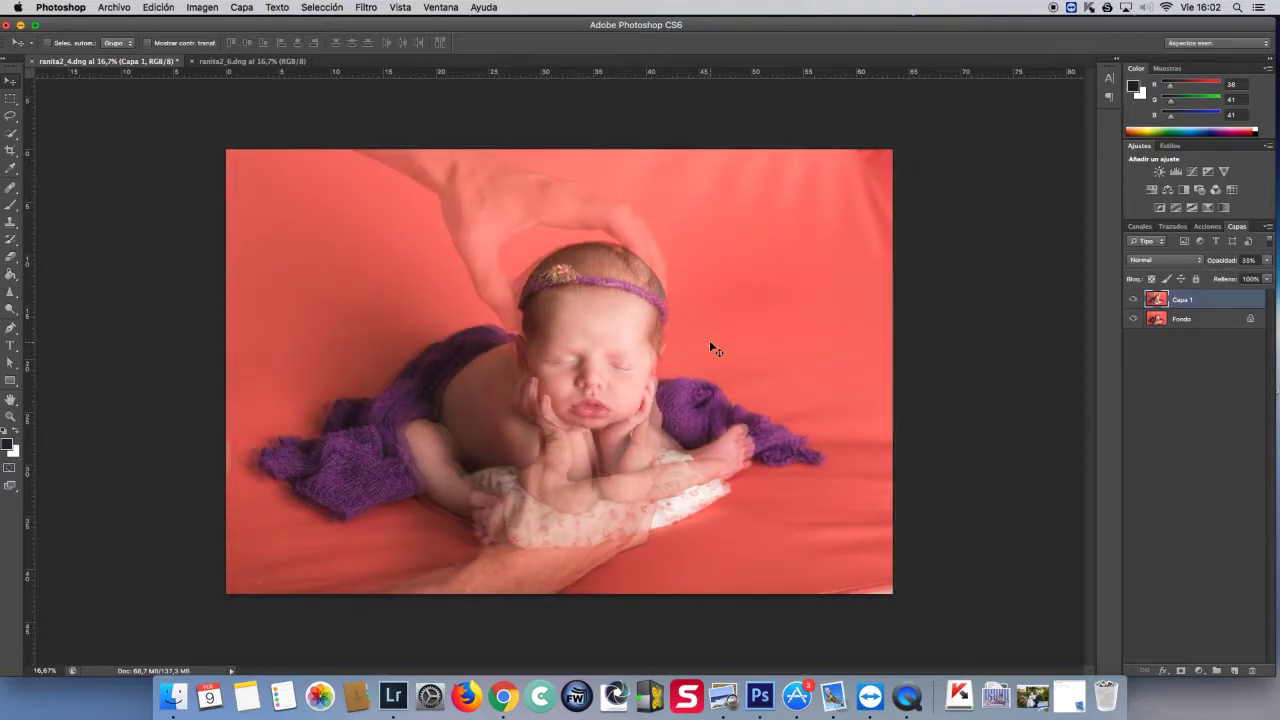
left_click_drag(1267, 261, 1276, 279)
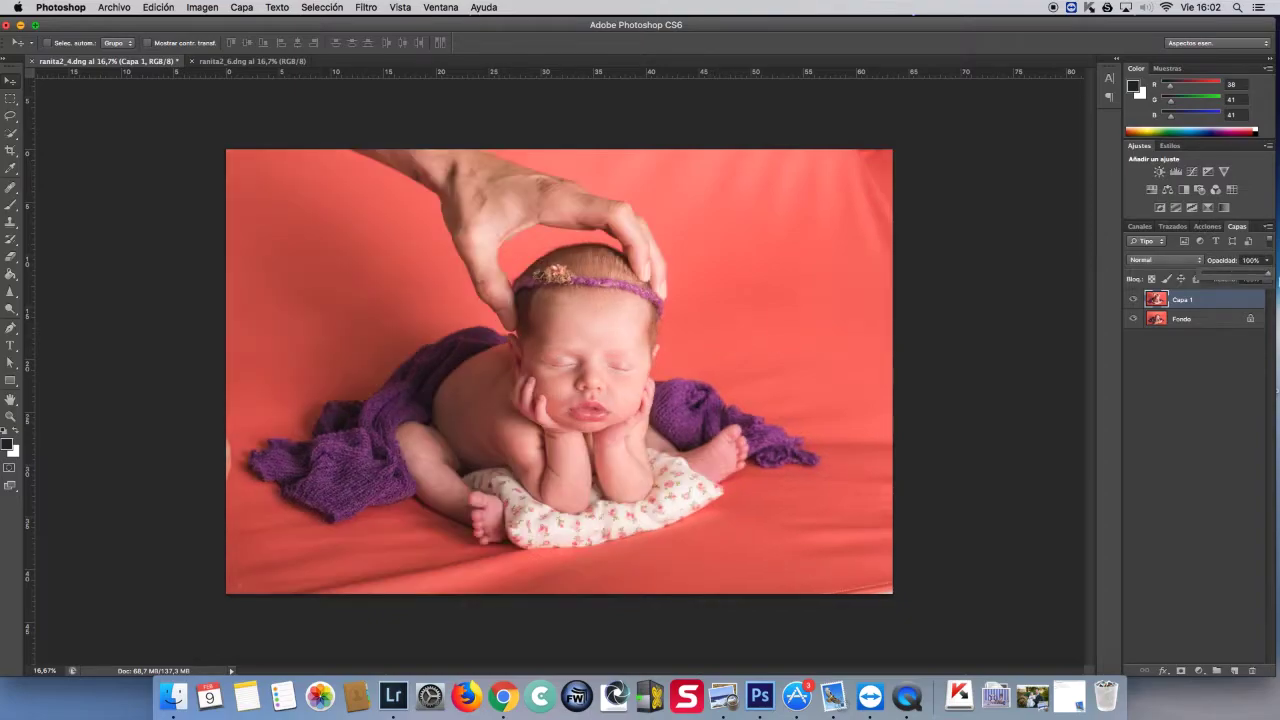
Choose the Eraser and adjust its opacity and size options.
left_click(14, 257)
left_click(228, 43)
left_click(64, 43)
Erase the supporting hand from Capa 1 with a 144 px eraser.
left_click_drag(103, 83, 96, 83)
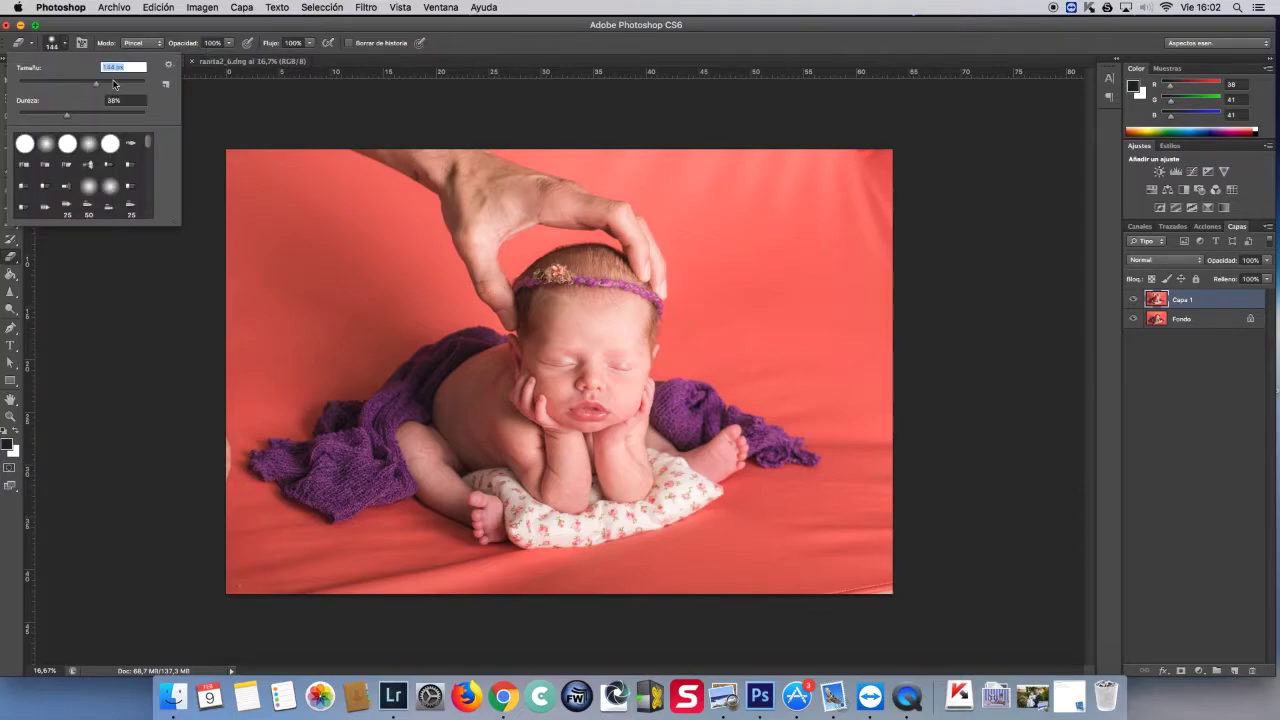
key("Return")
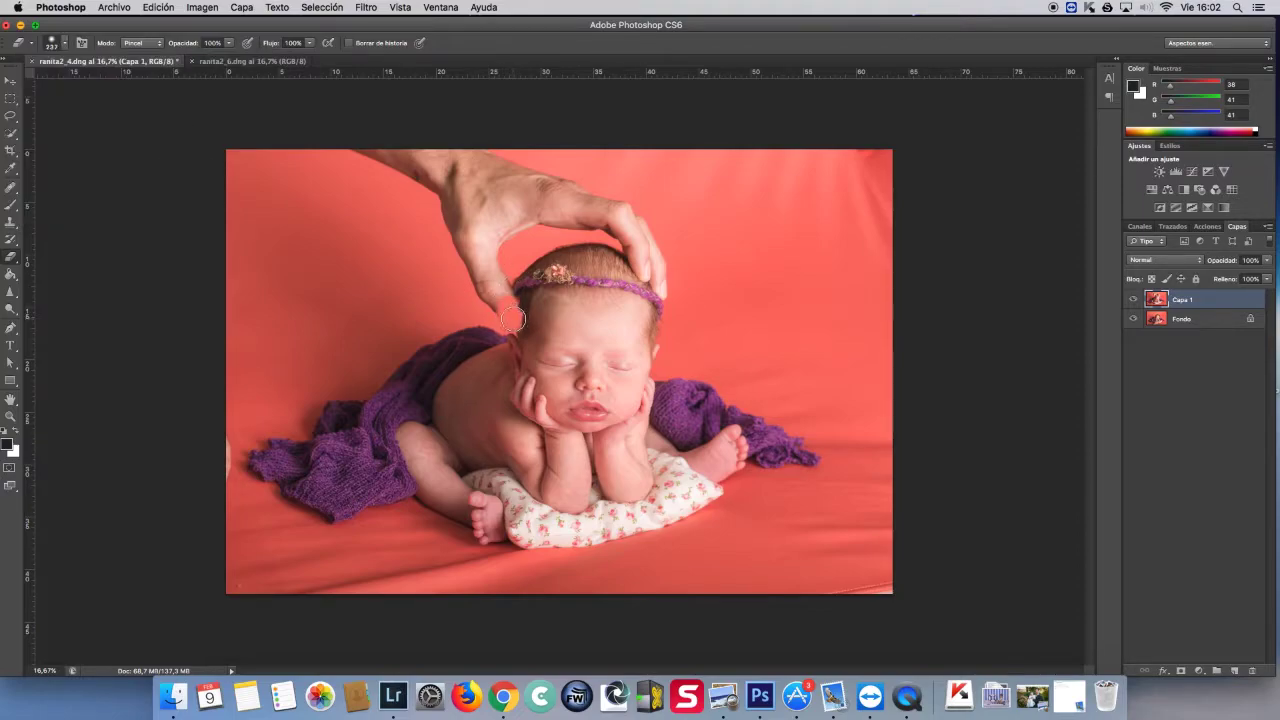
left_click_drag(497, 302, 603, 330)
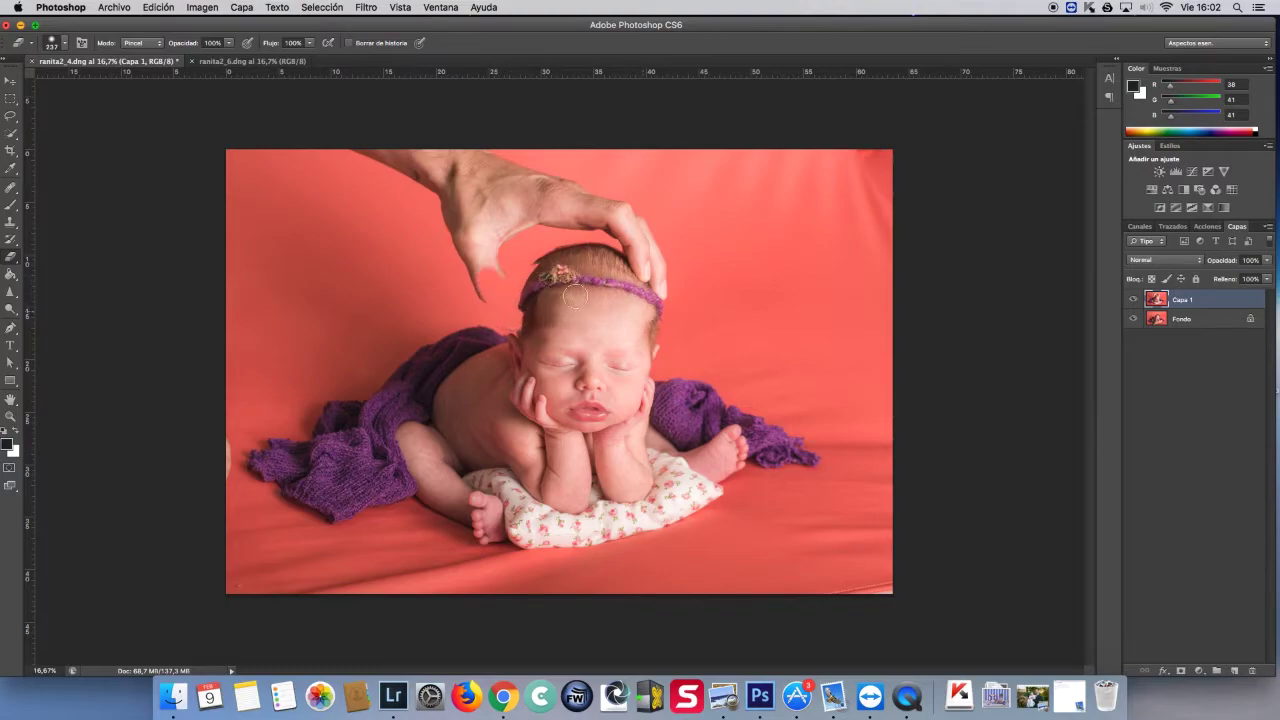
mouse_move(656, 295)
left_mouse_down()
mouse_move(662, 245)
mouse_move(500, 316)
left_mouse_up()
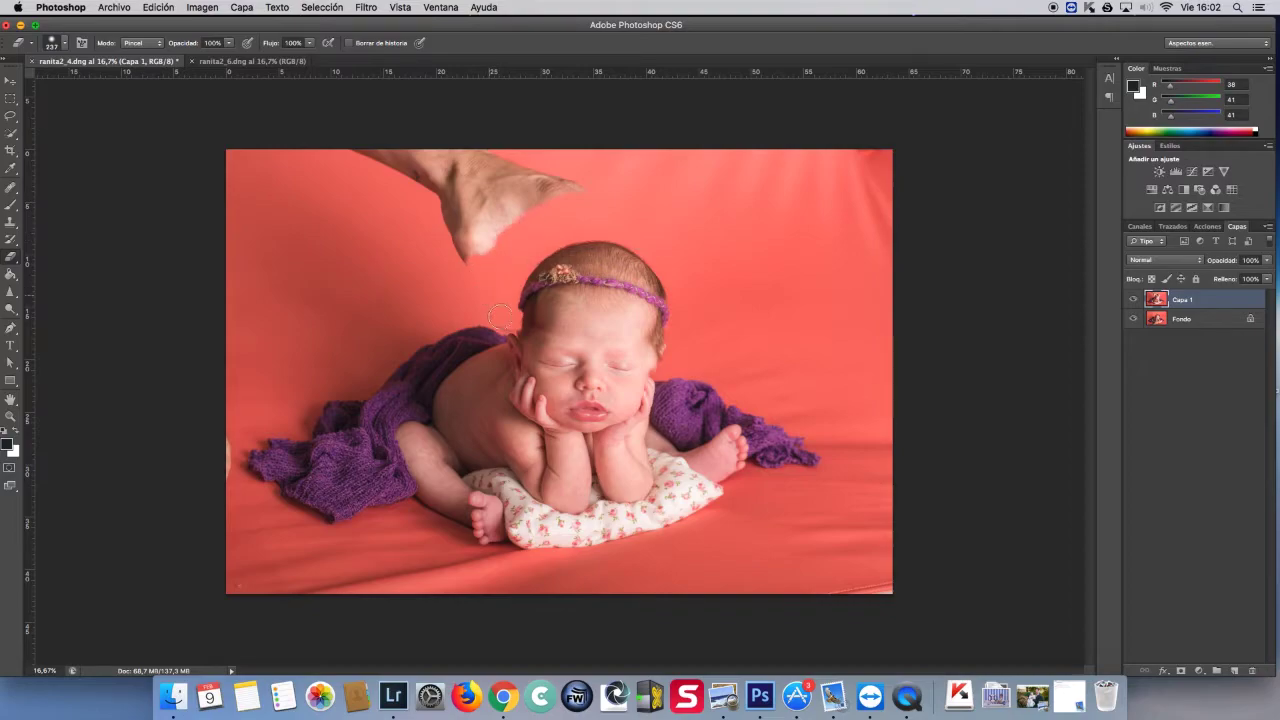
mouse_move(475, 257)
left_mouse_down()
mouse_move(518, 223)
mouse_move(406, 163)
left_mouse_up()
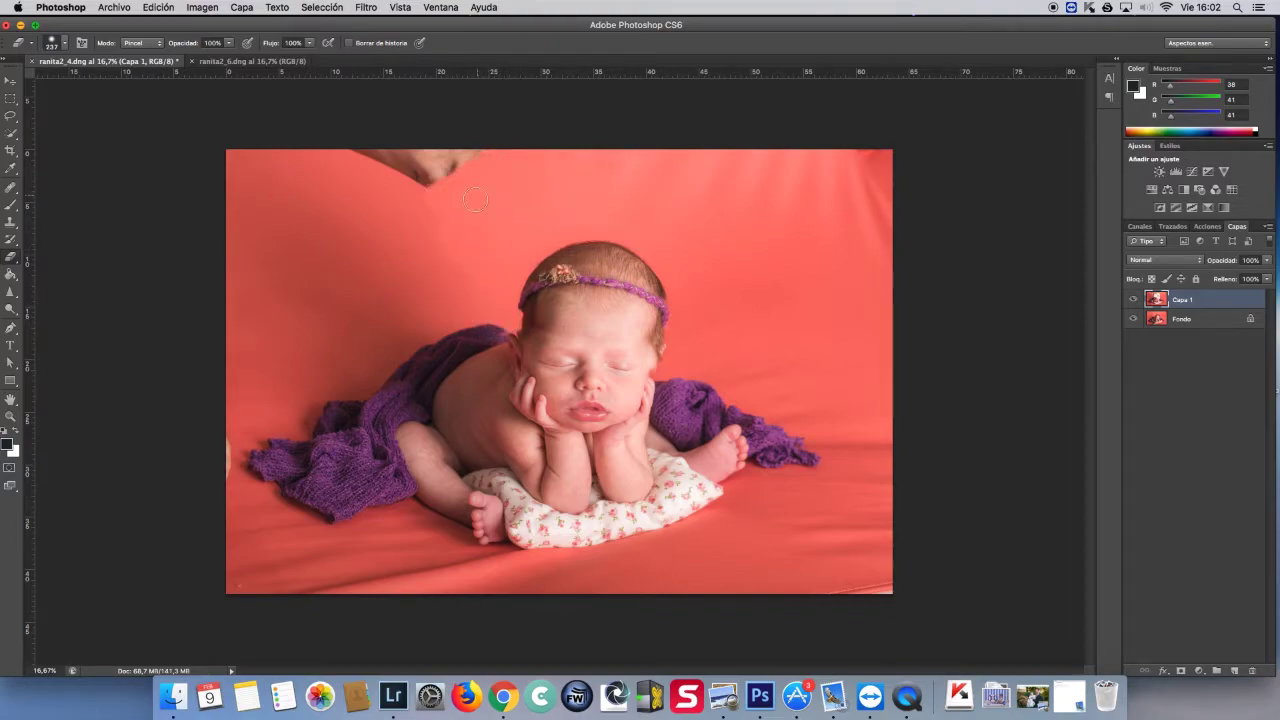
Nudge Capa 1 slightly right with Free Transform.
key("ctrl+t")
left_click_drag(800, 324, 808, 321)
key("Return")
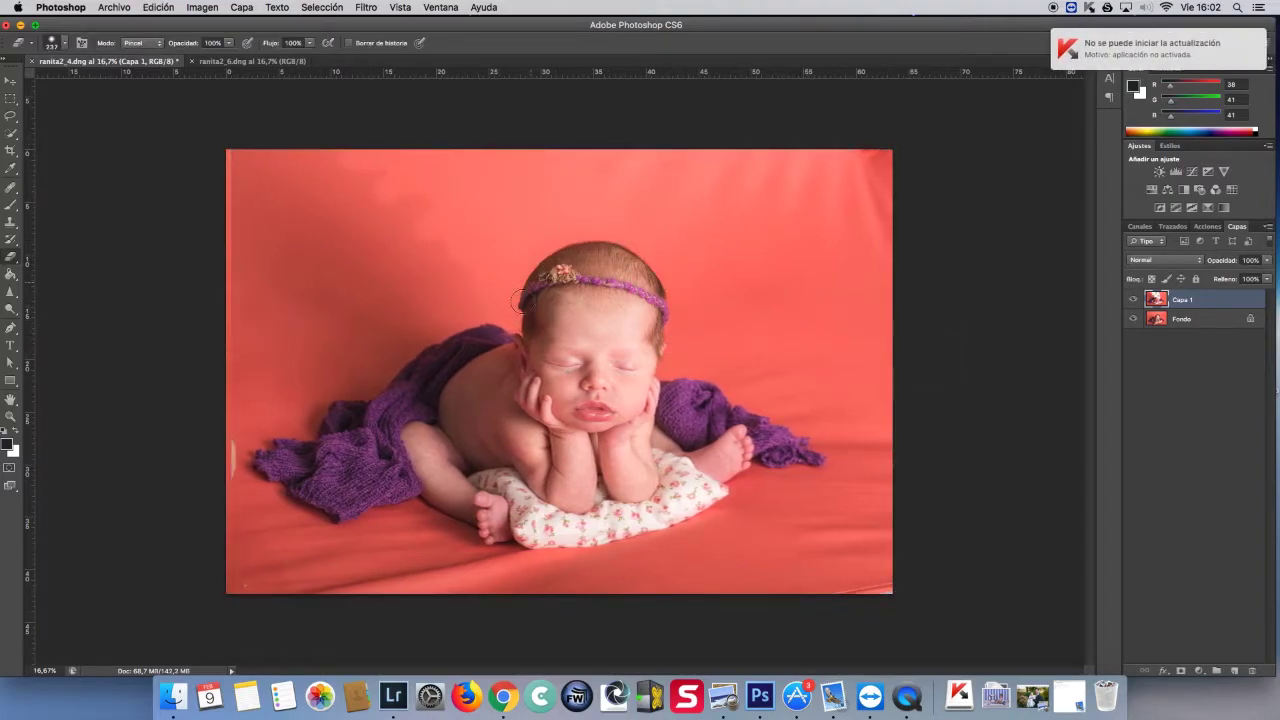
right_click(487, 313)
key("Escape")
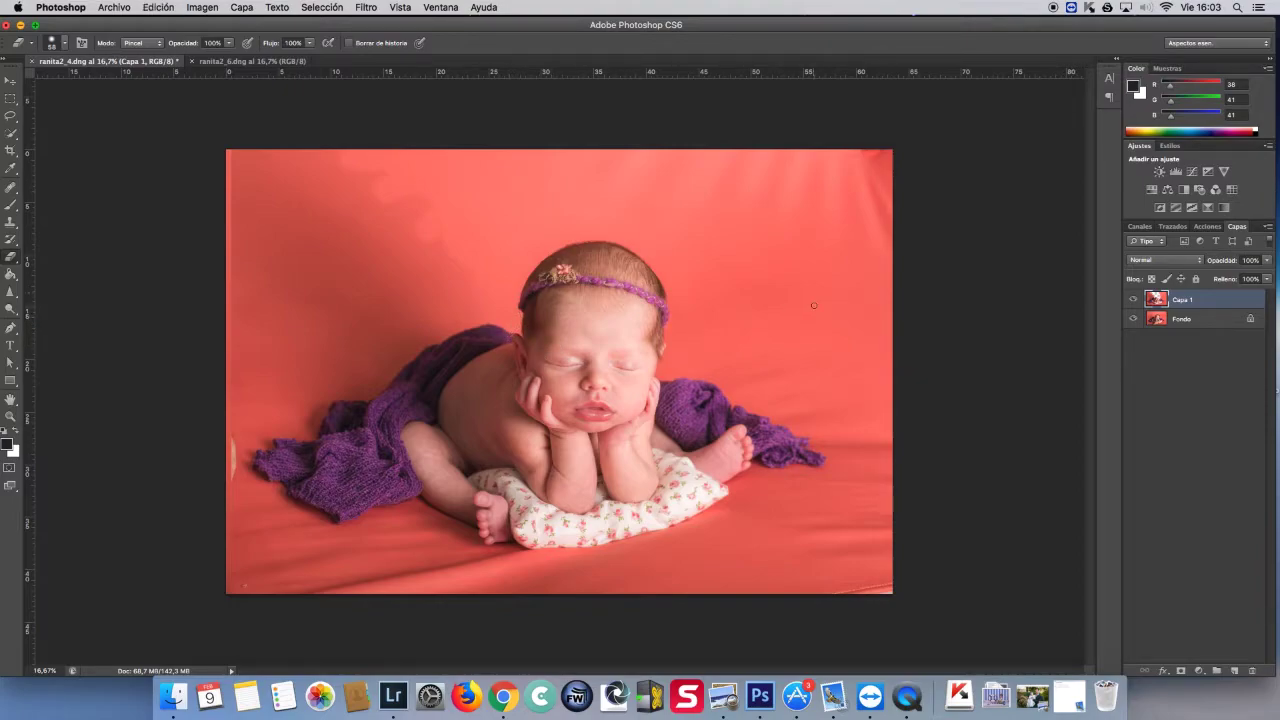
key("ctrl+t")
Check the erased areas by toggling Fondo, and shift Capa 1 slightly right.
left_click_drag(565, 372, 560, 372)
left_click(1174, 320)
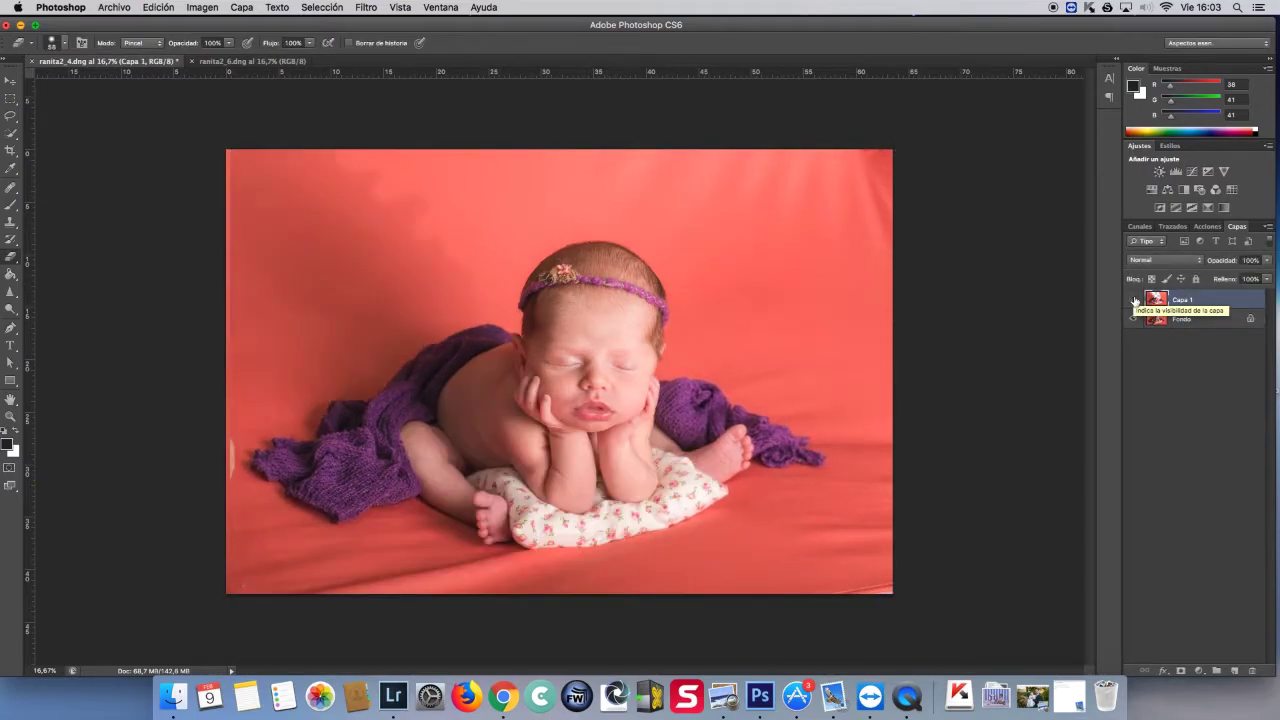
left_click(1134, 318)
key("ctrl+t")
left_click_drag(792, 379, 803, 379)
key("Return")
Scale Capa 1 to 99.90%, dismiss the locked-layer warning, and keep Capa 1 visible.
key("ctrl+t")
left_click_drag(898, 149, 897, 150)
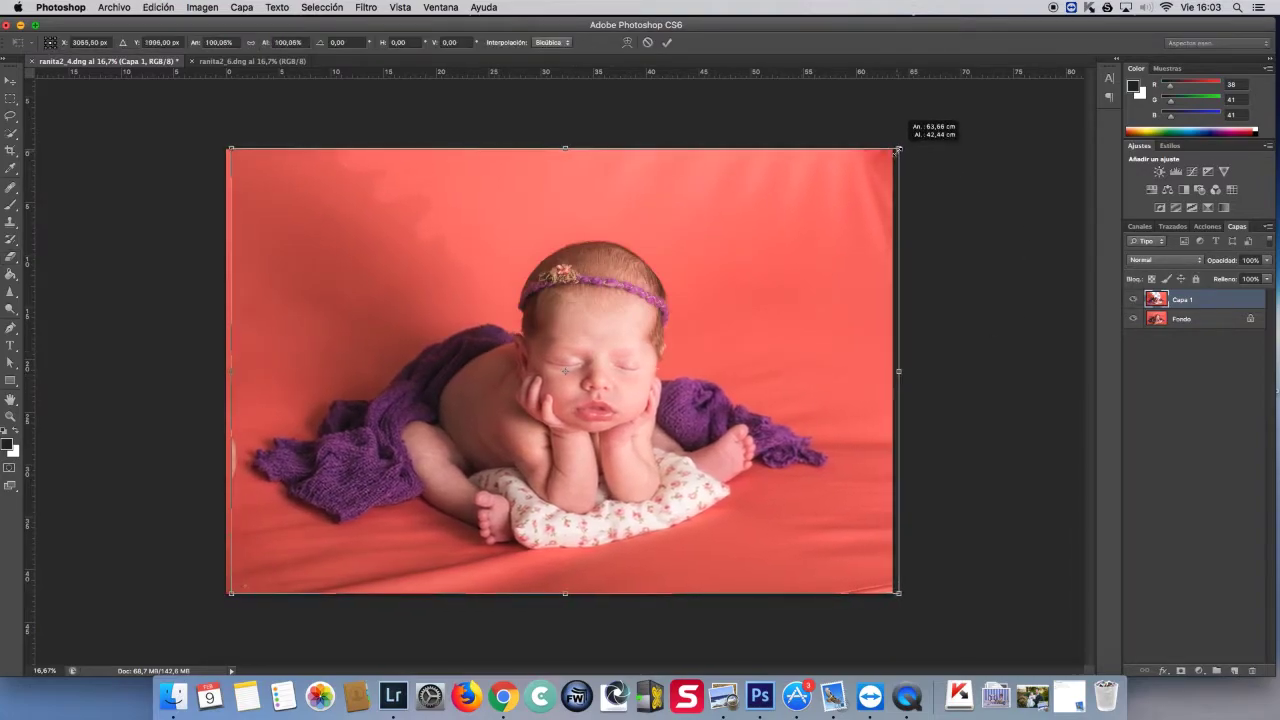
left_click(1158, 320)
key("e")
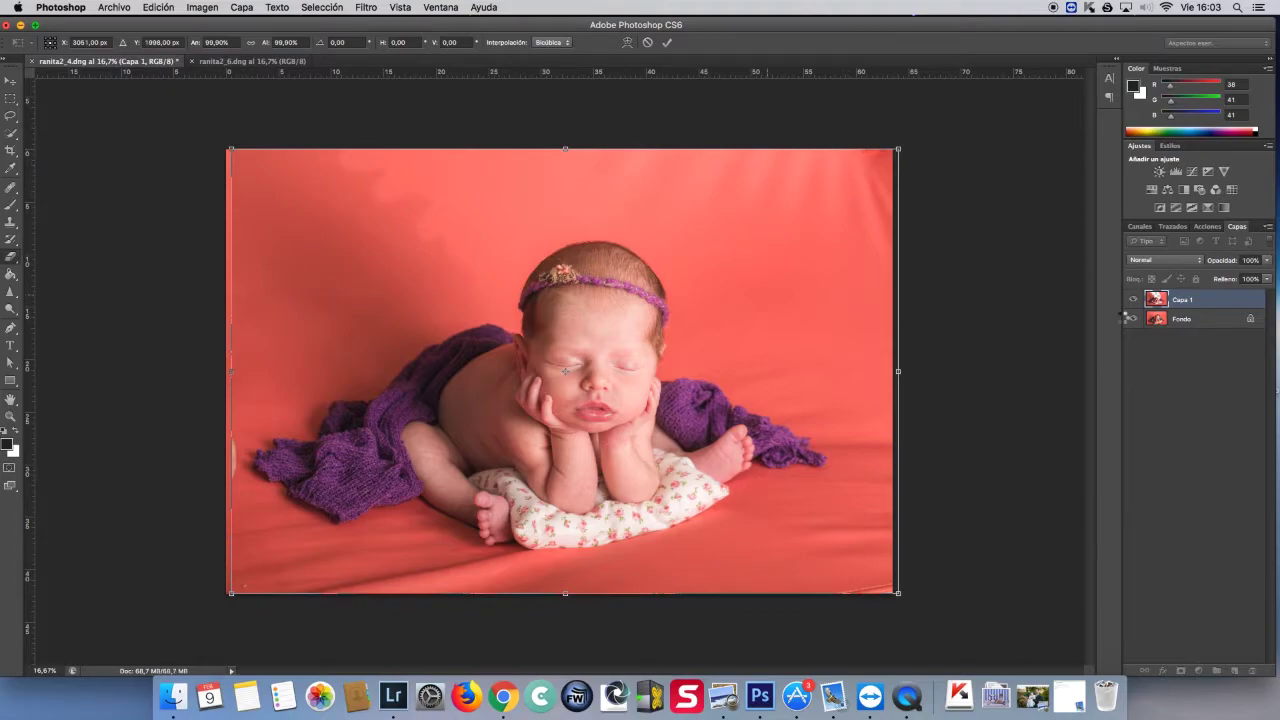
left_click(12, 84)
left_click(800, 286)
key("Return")
left_click(1134, 300)
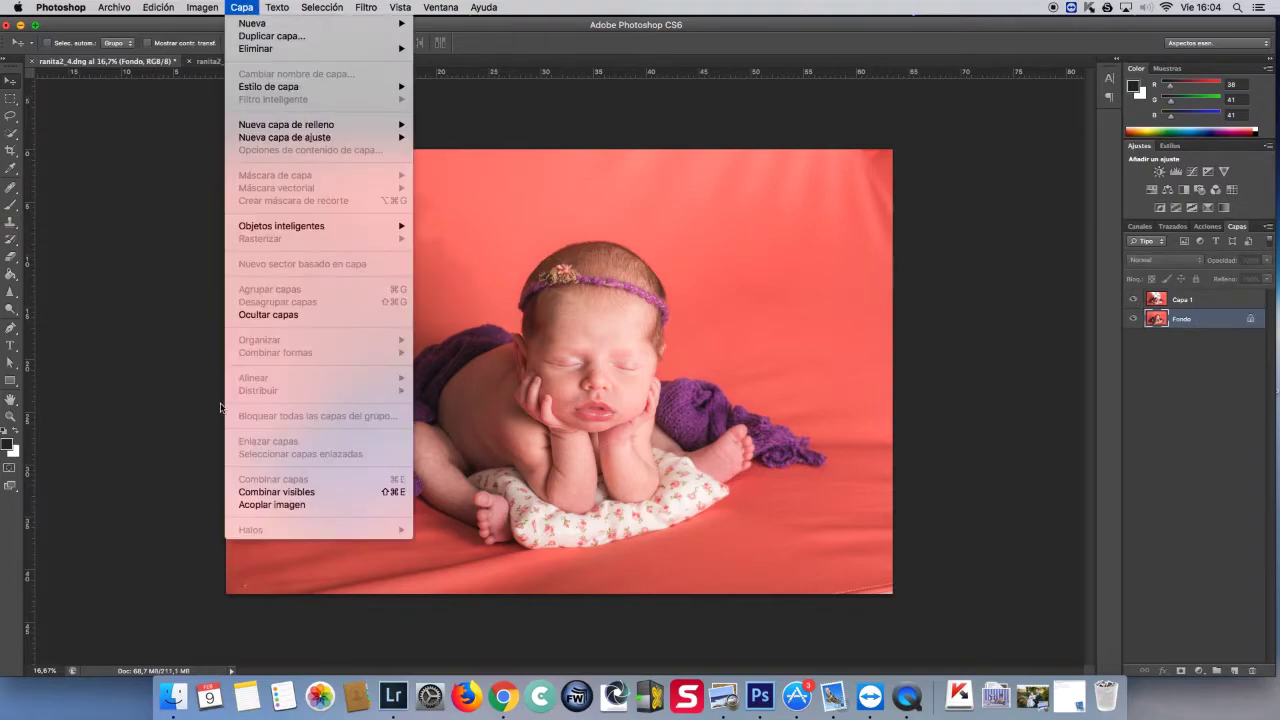
On Capa 1, clone over blotchy backdrop with a 447 px Clone Stamp at 81% opacity.
left_click(11, 220)
left_click(64, 43)
left_click_drag(105, 67, 140, 67)
left_click(269, 43)
left_click_drag(272, 60, 307, 60)
left_click_drag(270, 305, 280, 318)
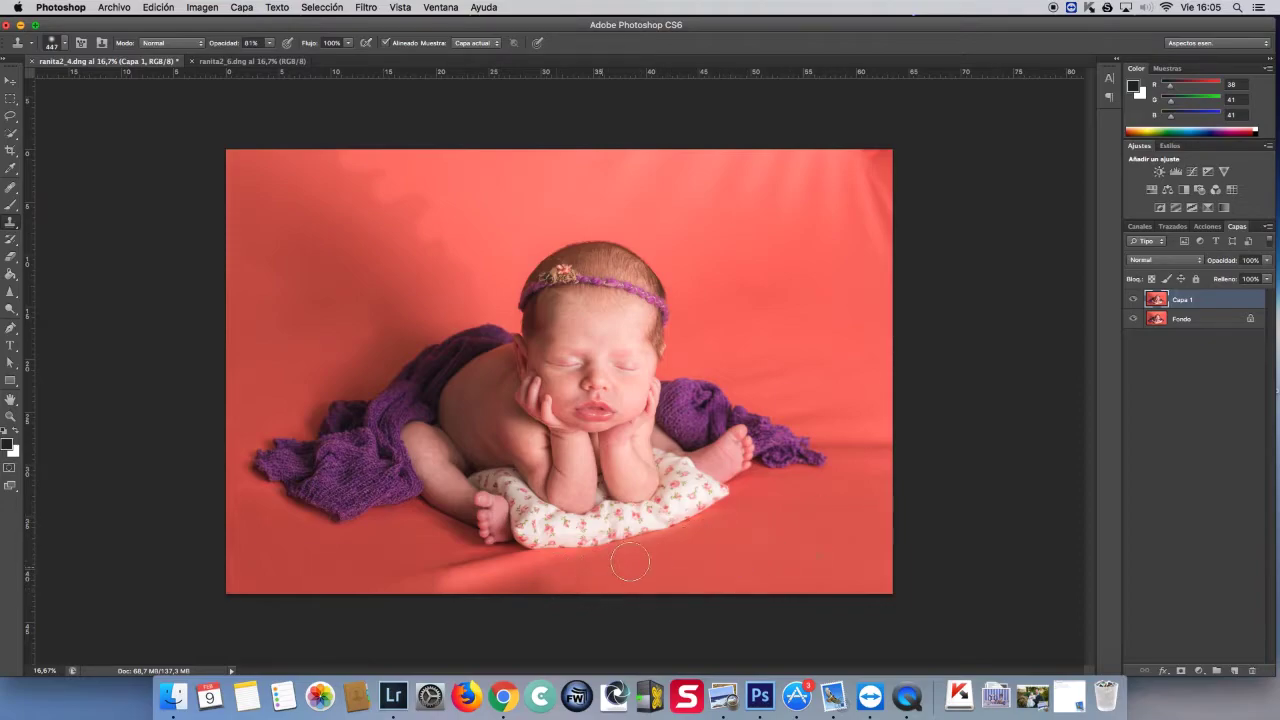
Shrink the Clone Stamp to 247 px, clone along the bottom backdrop, and lower its opacity.
right_click(139, 103)
left_click_drag(140, 67, 118, 67)
key("Return")
left_click_drag(439, 564, 491, 577)
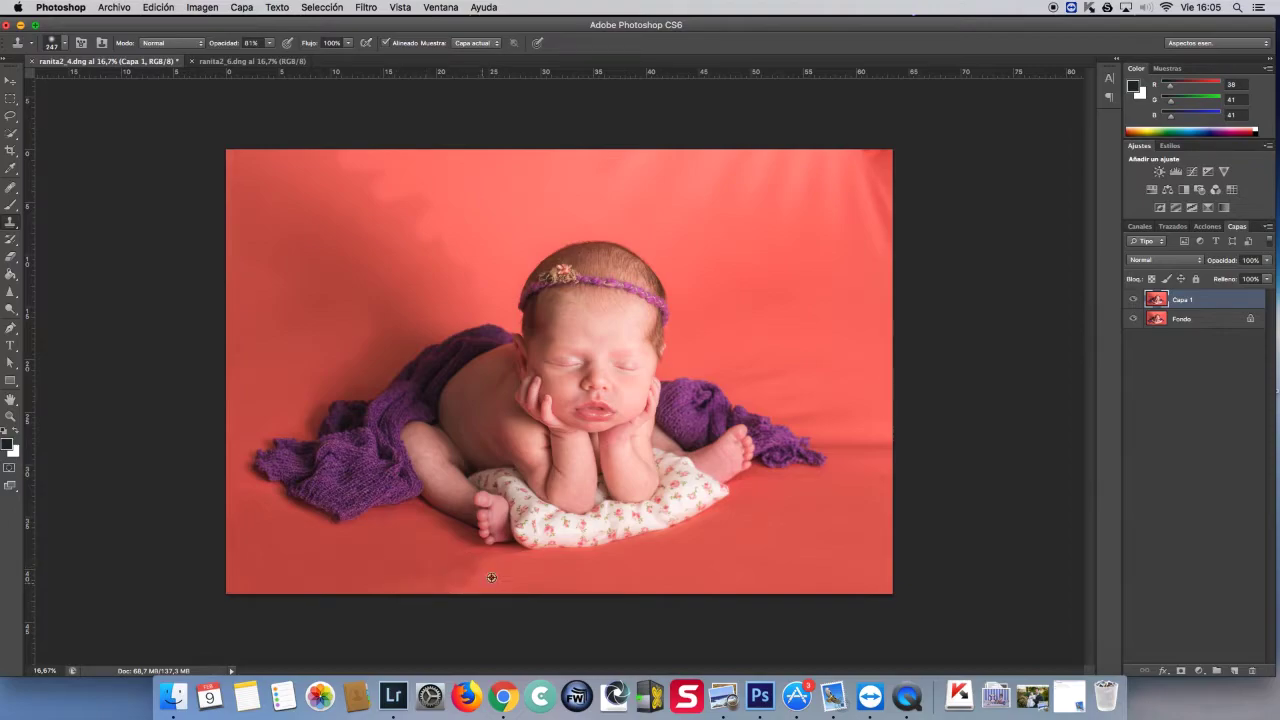
mouse_move(269, 43)
left_mouse_down()
mouse_move(255, 61)
mouse_move(229, 61)
left_mouse_up()
key("e")
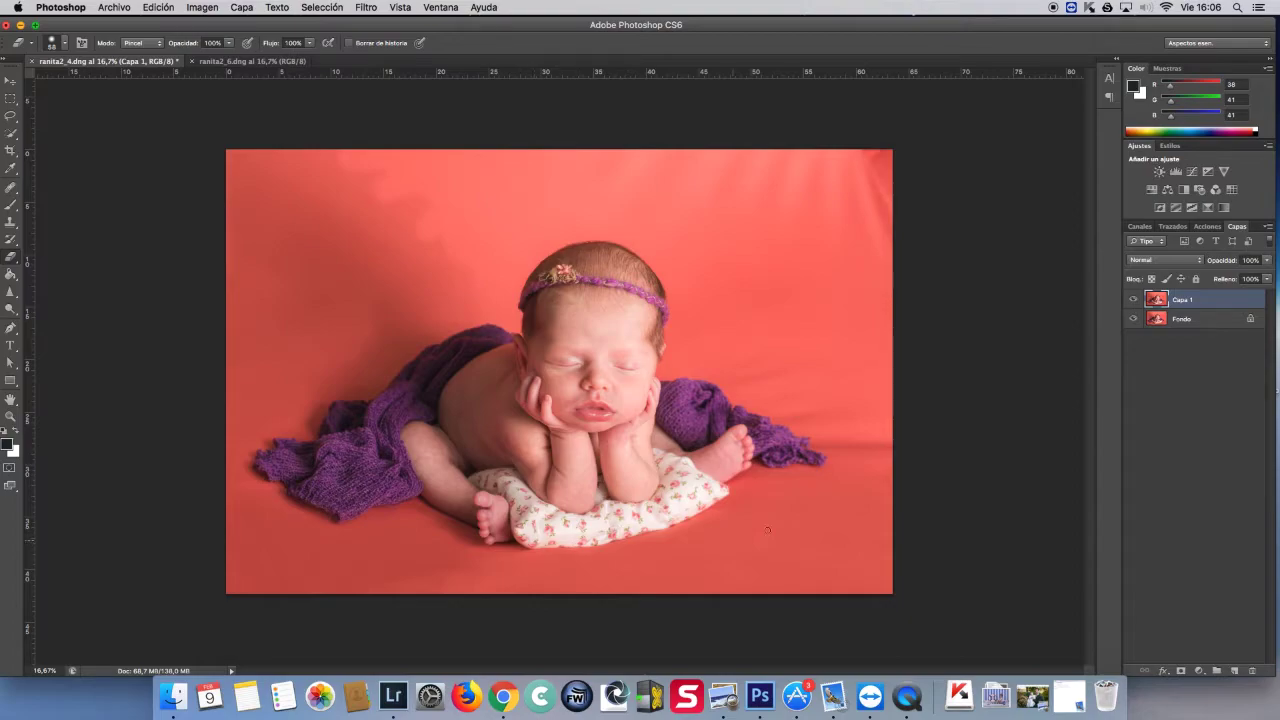
left_click(17, 226)
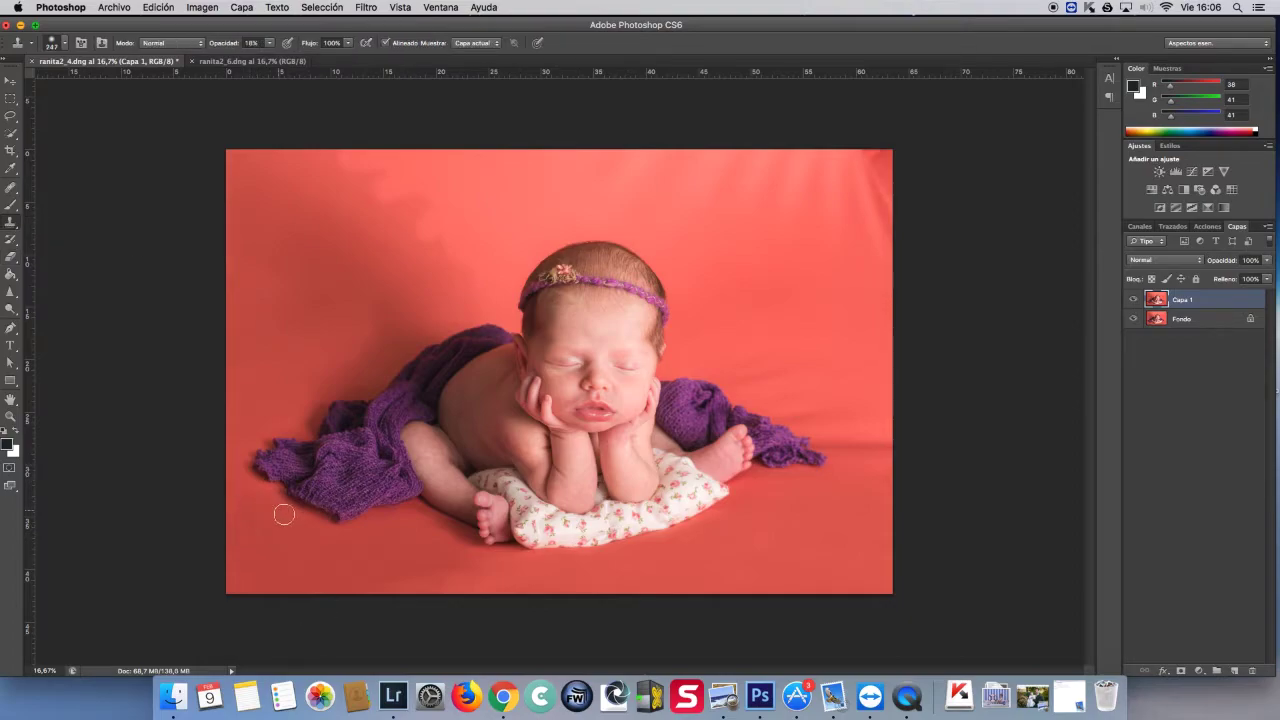
Zoom into the backdrop, set Clone Stamp opacity to 24%, and delete an accidental duplicate layer.
key("super+plus")
key("e")
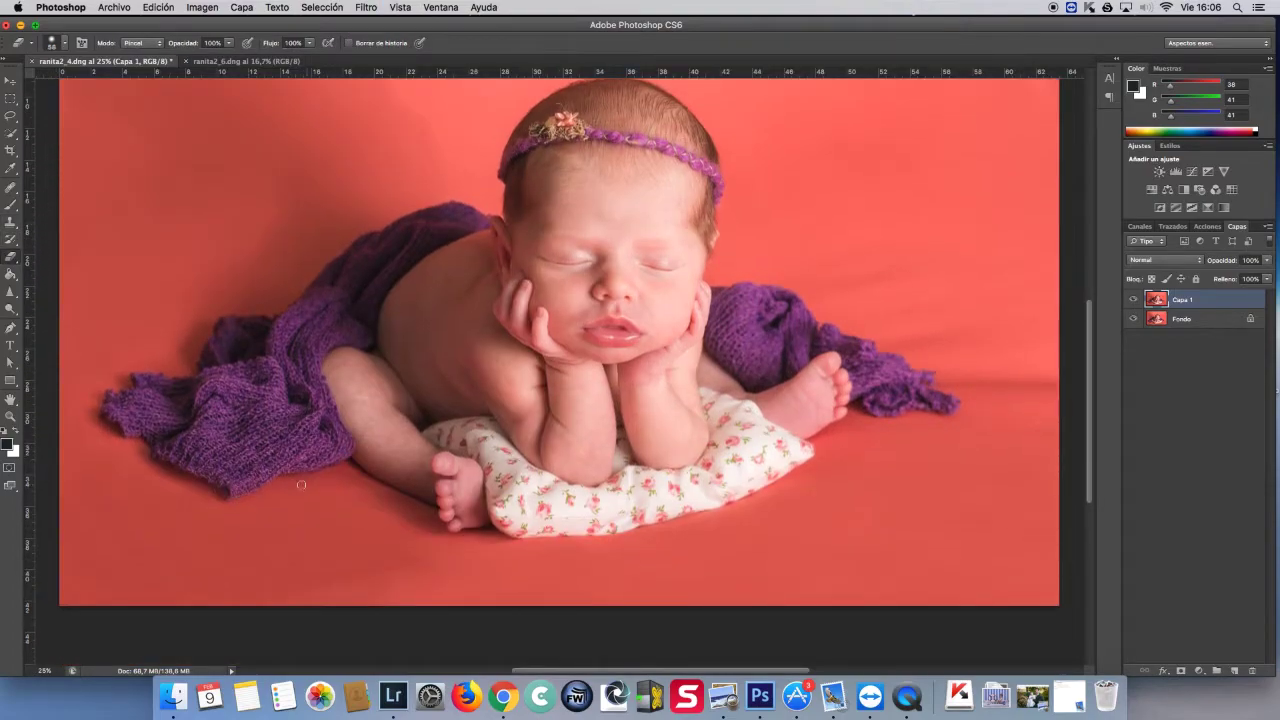
key("s")
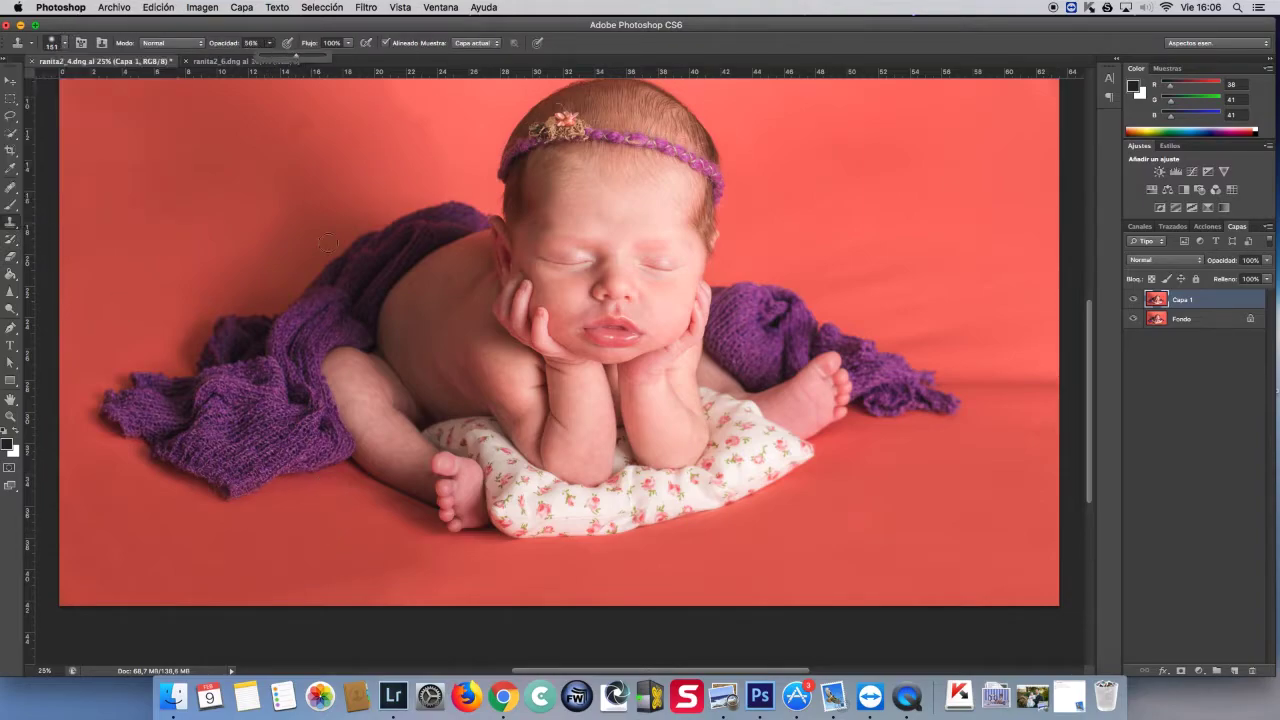
scroll(324, 485, "up", 3)
left_click(60, 43)
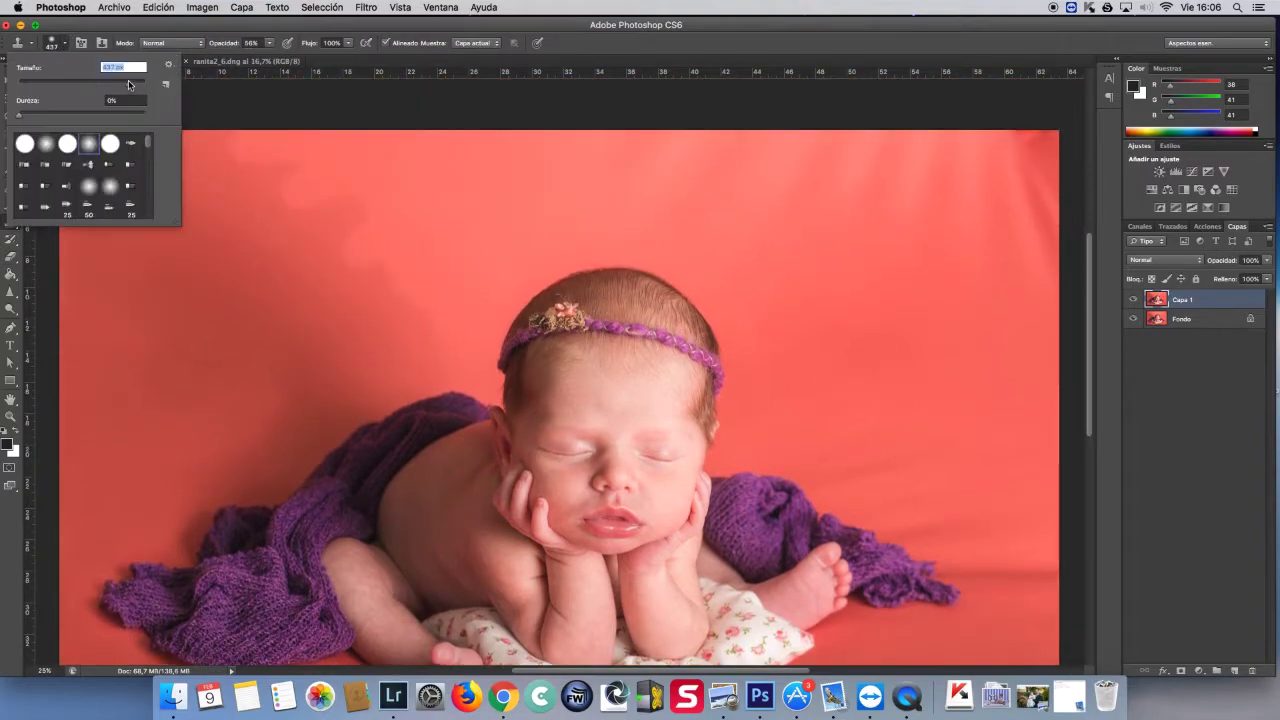
key("super+j")
key("2")
key("4")
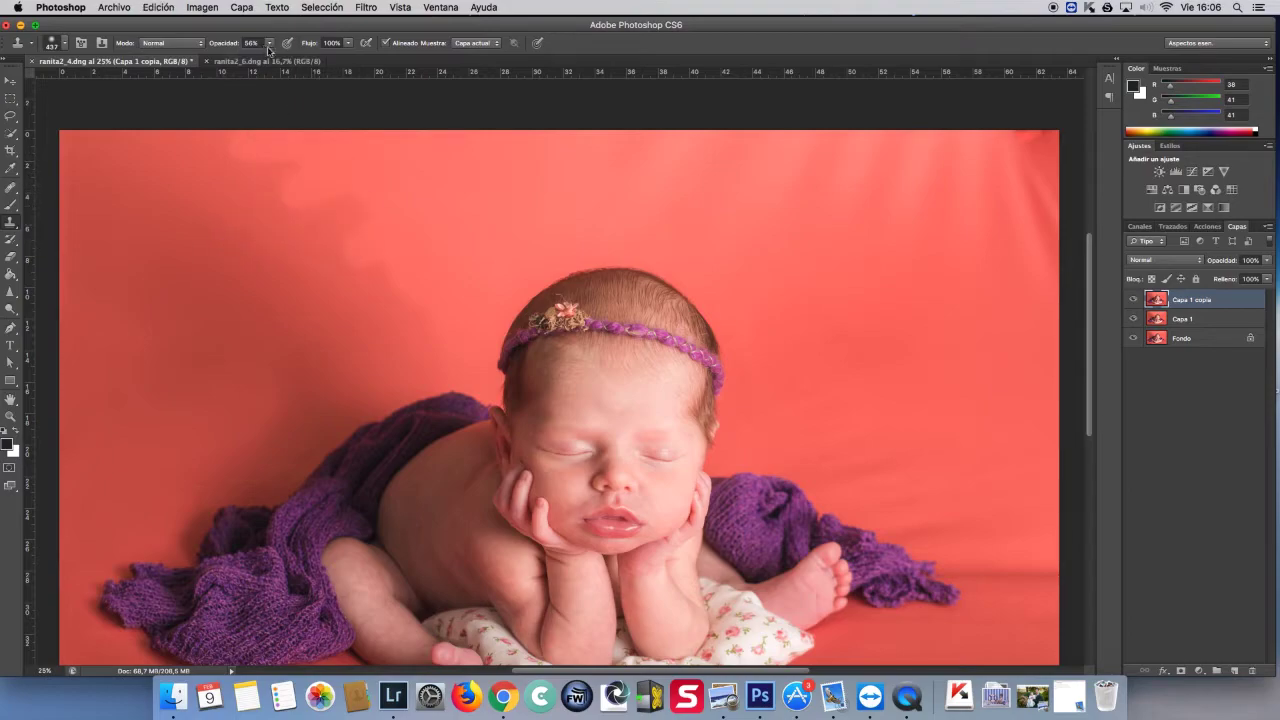
left_click(241, 7)
left_click(342, 398)
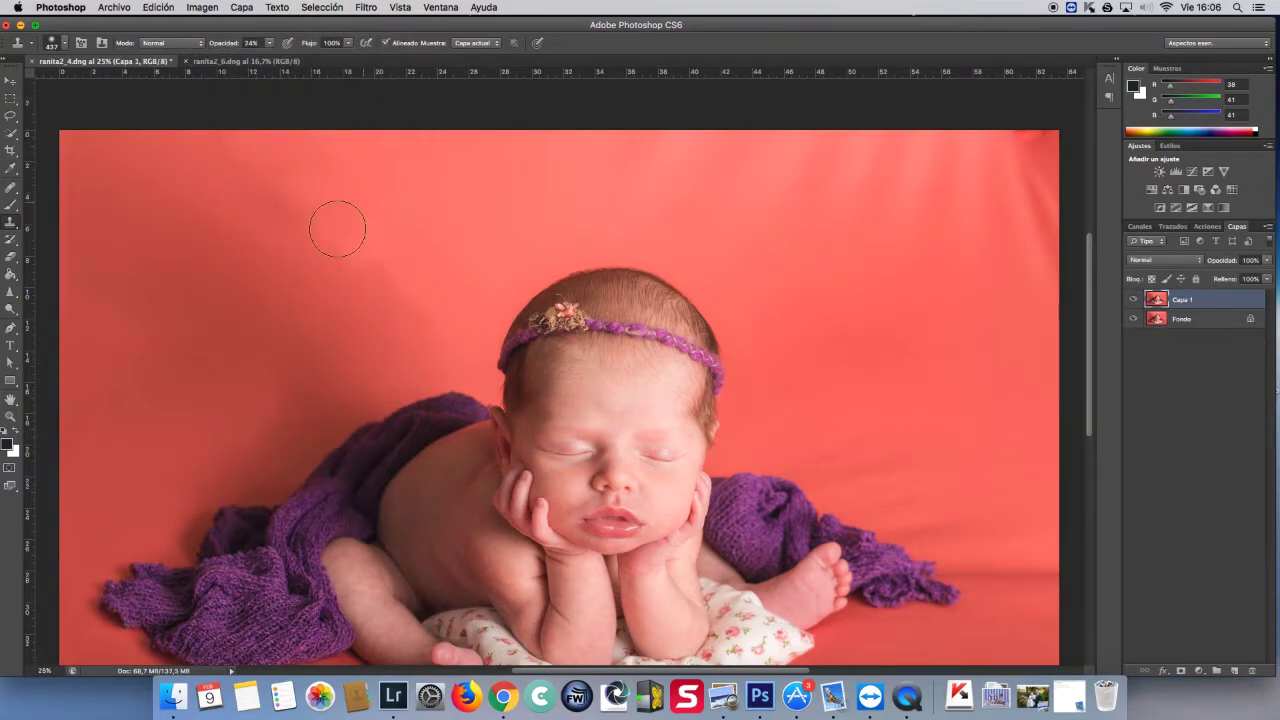
Set the Clone Stamp to 15% opacity and a 172 px brush, then fit the image.
key("1")
key("5")
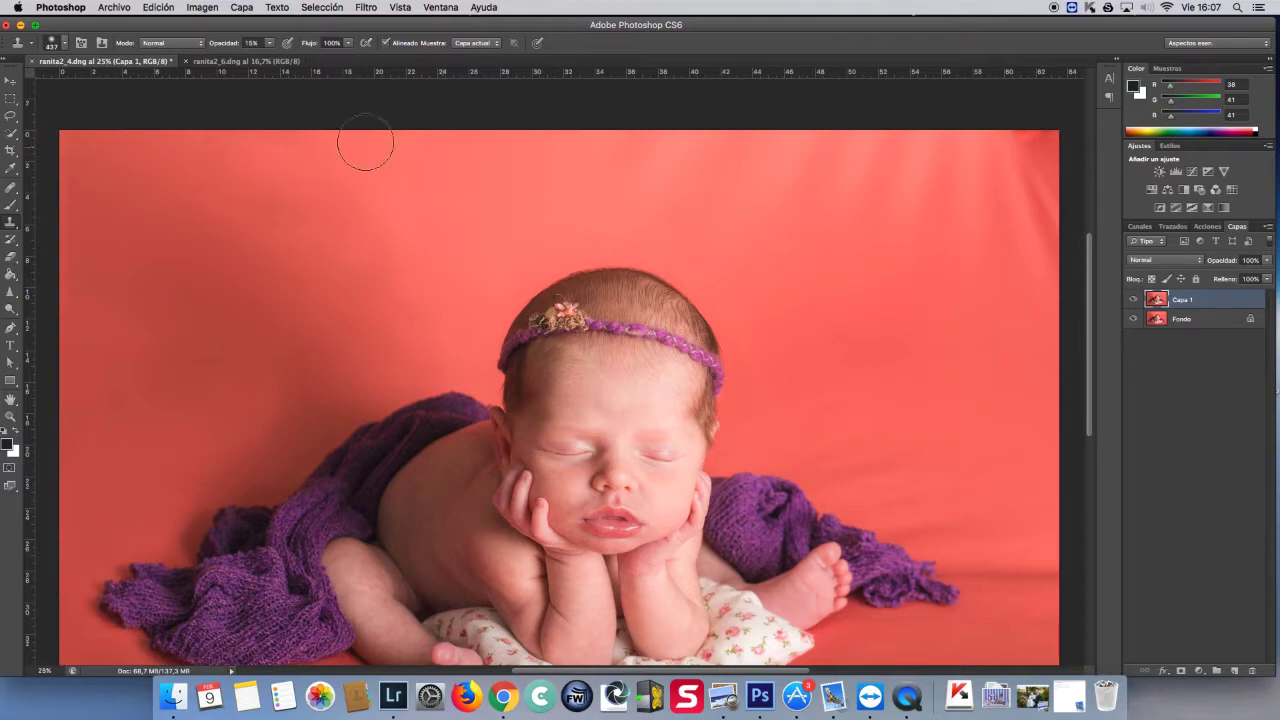
left_click(66, 43)
type("172")
key("Return")
key("super+minus")
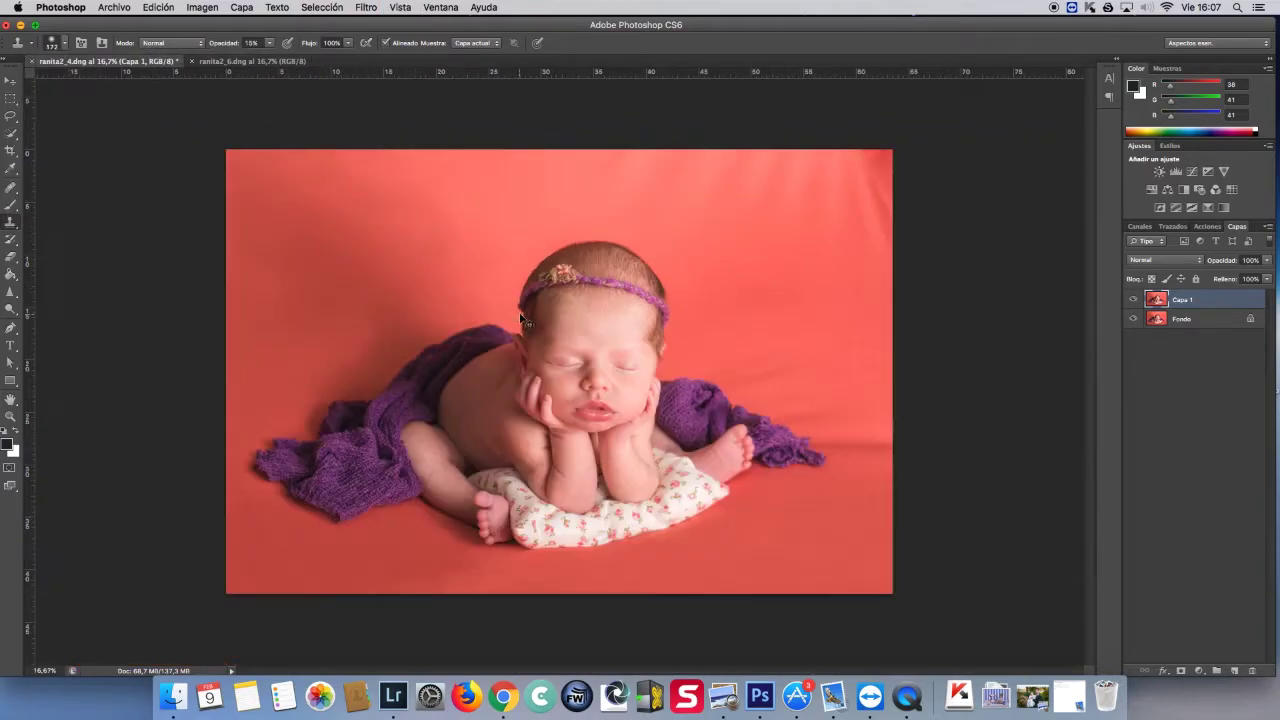
Clone the upper backdrop with a 466 px brush at 37% opacity, then drop opacity to 18%.
left_click_drag(269, 43, 288, 58)
left_click(66, 43)
type("466")
key("Return")
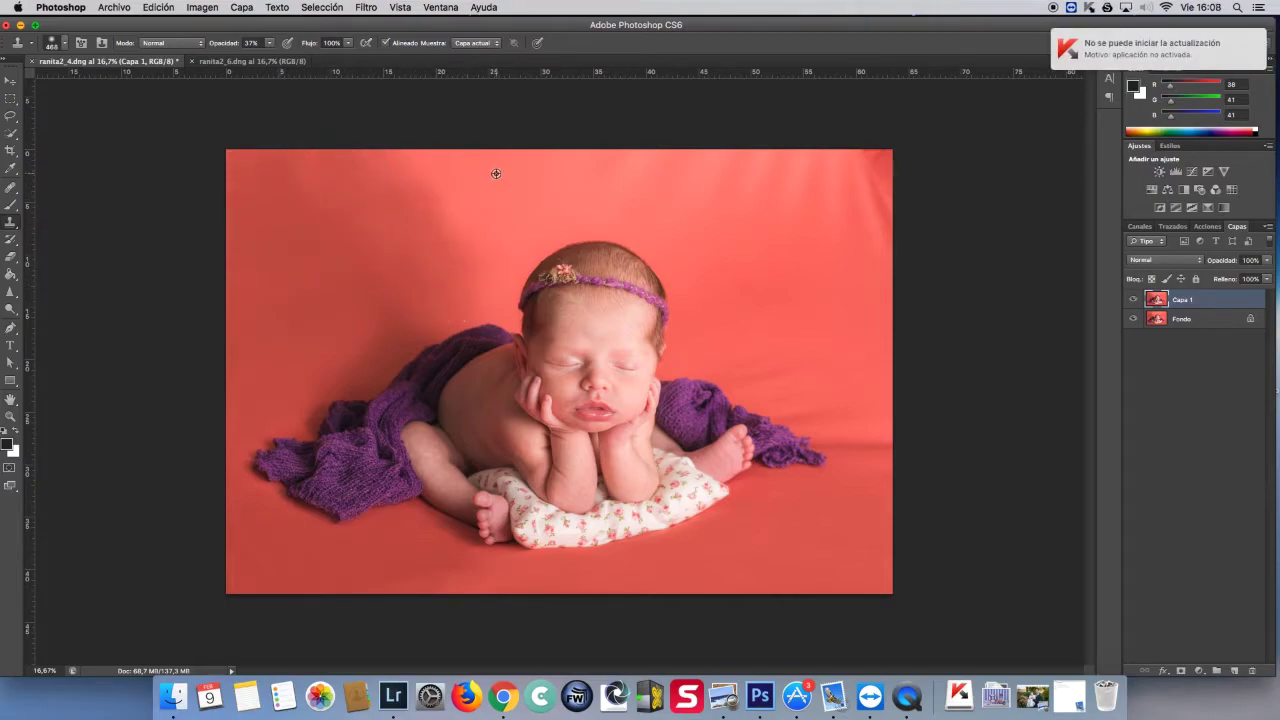
key("1")
key("8")
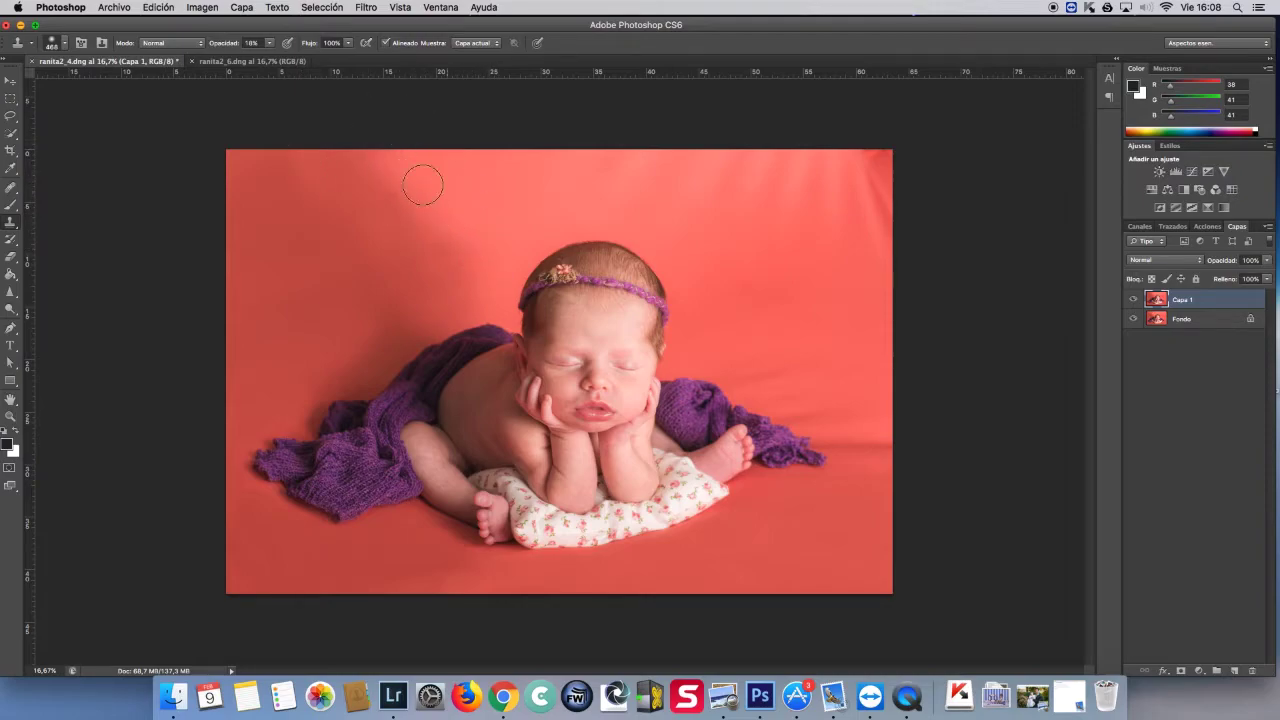
Clone the backdrop at 52% opacity, then flatten the image into a single Fondo layer.
key("o")
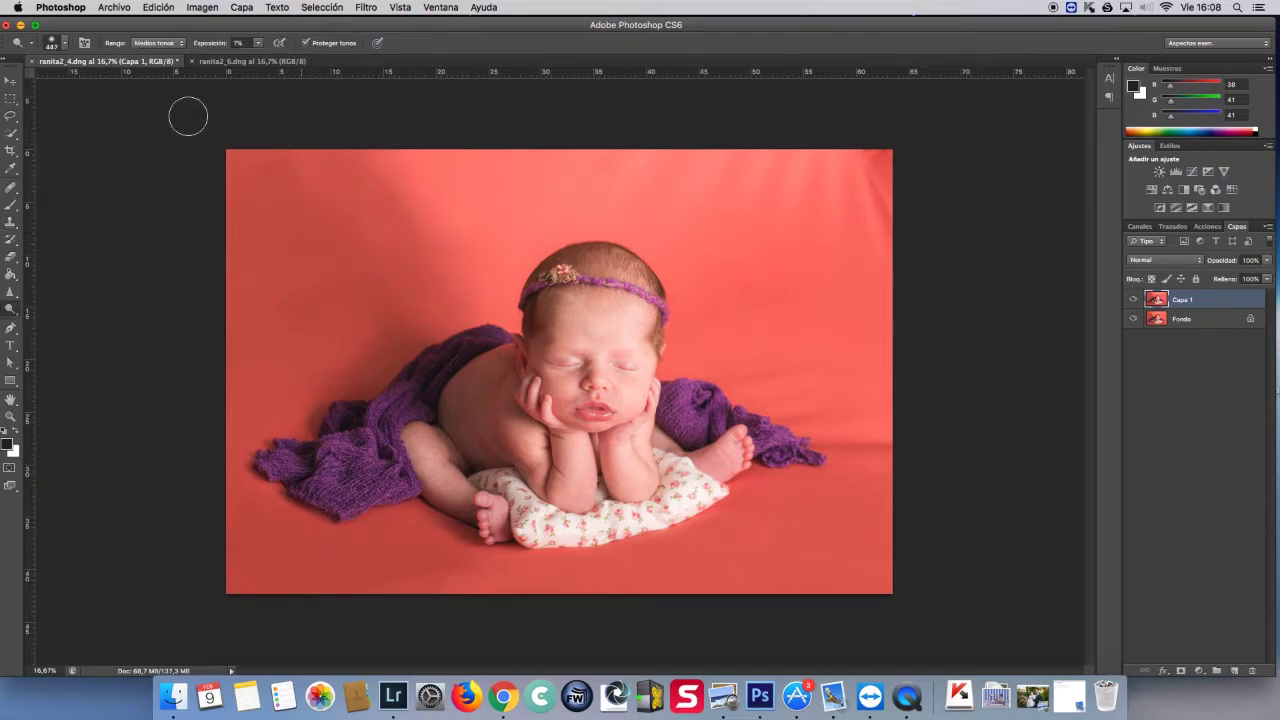
left_click(62, 42)
key("s")
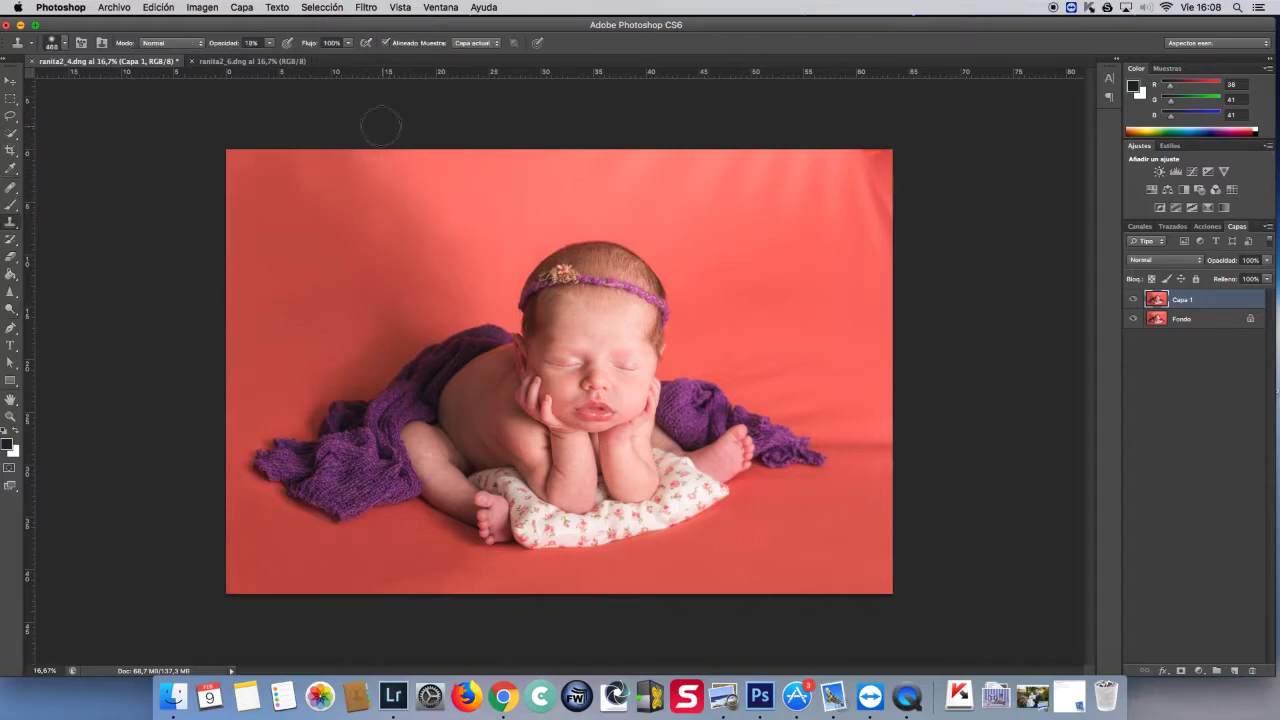
key("5")
key("2")
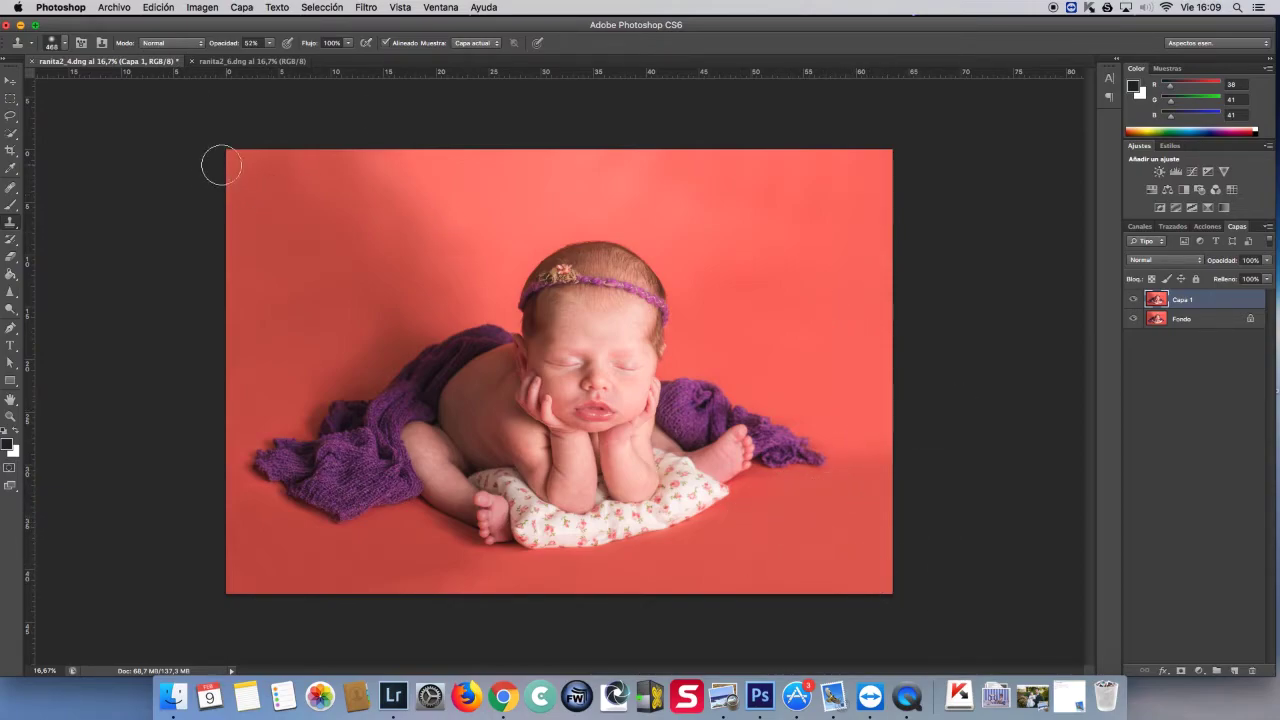
left_click(10, 307)
left_click(241, 7)
left_click(262, 506)
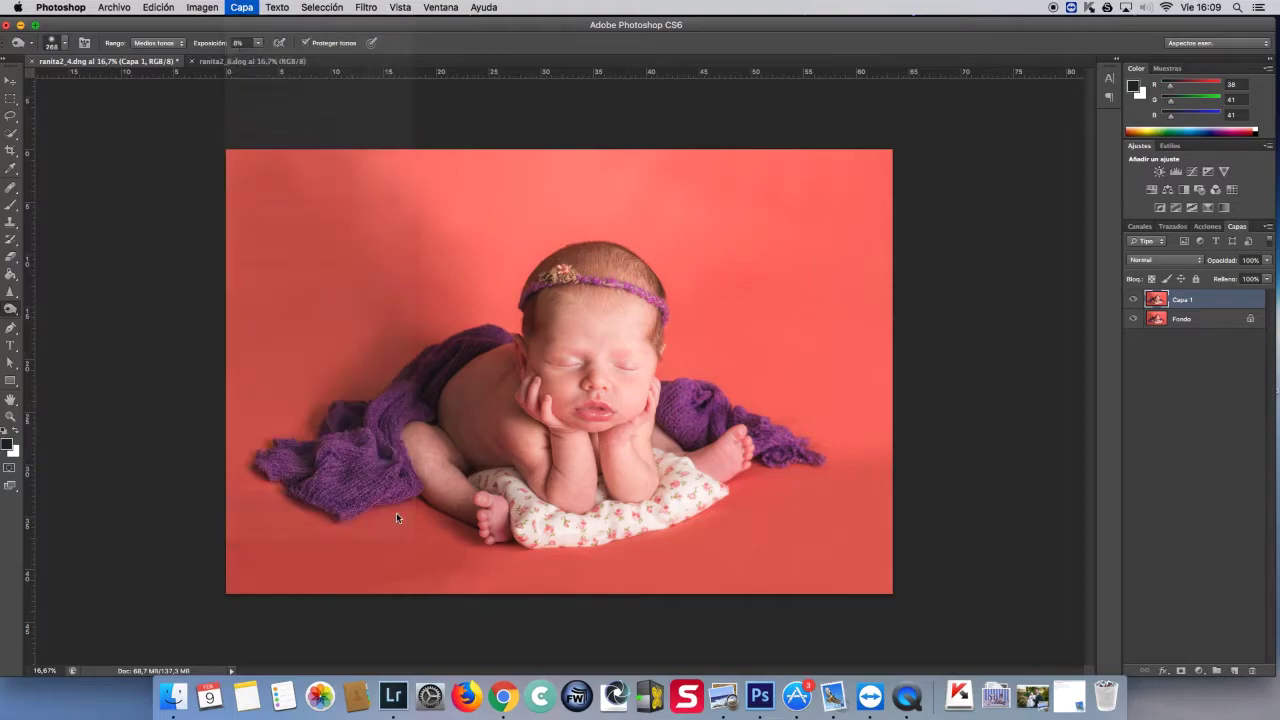
Set the Clone Stamp to a 500 px brush at 28% opacity.
left_click(52, 42)
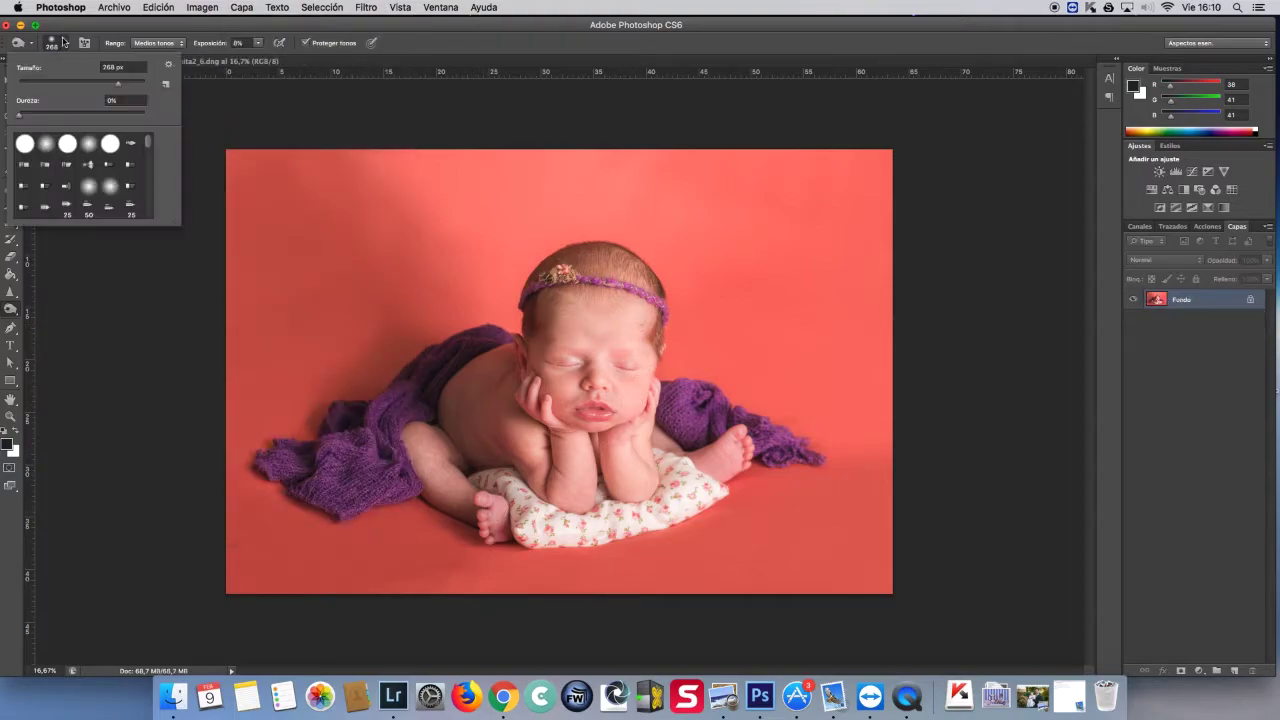
key("Escape")
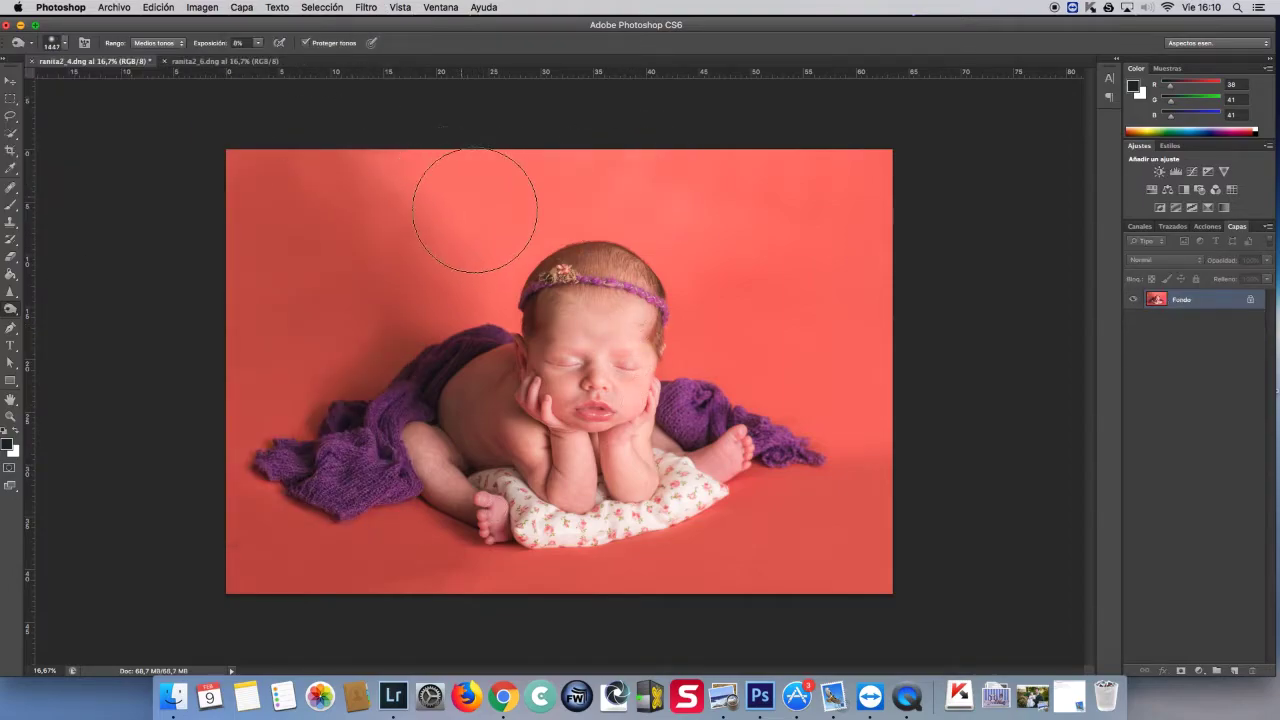
left_click(10, 221)
left_click_drag(270, 43, 255, 60)
left_click(52, 42)
left_click_drag(125, 87, 133, 87)
key("Return")
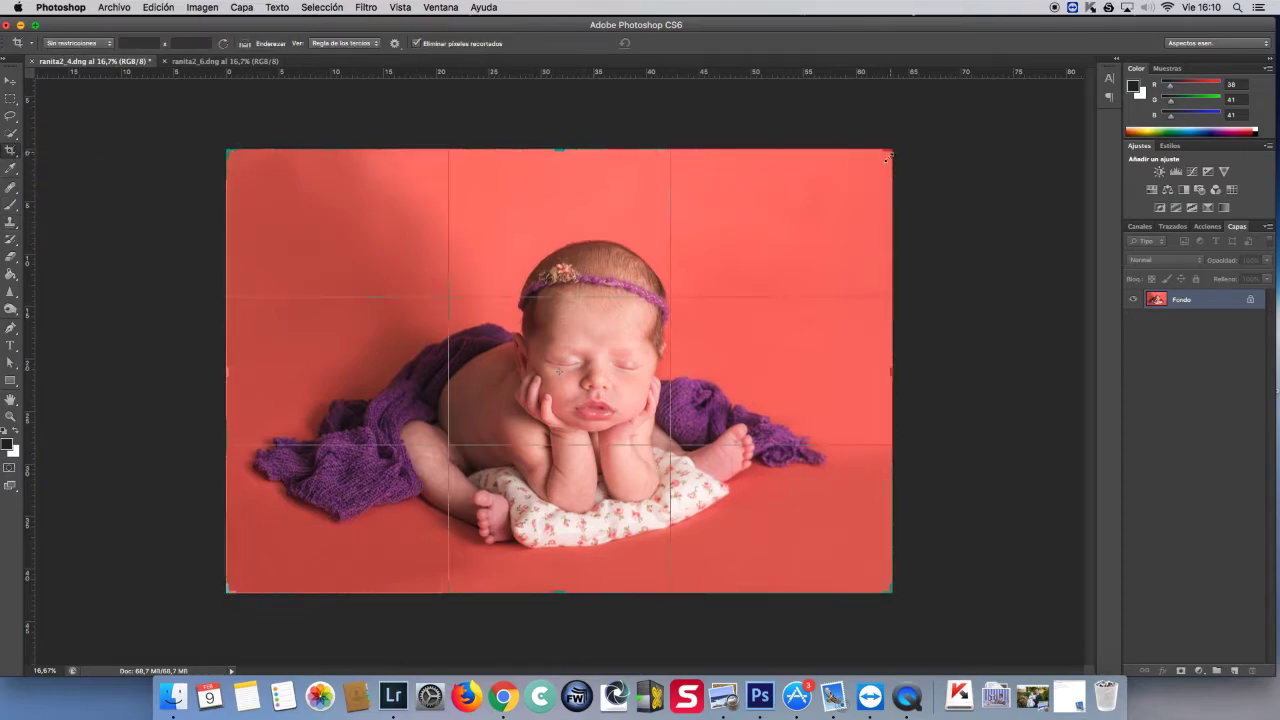
Crop the top-right edge and smooth the skin with Portraiture at 82% layer opacity.
left_click_drag(866, 164, 827, 190)
key("Return")
left_click(366, 7)
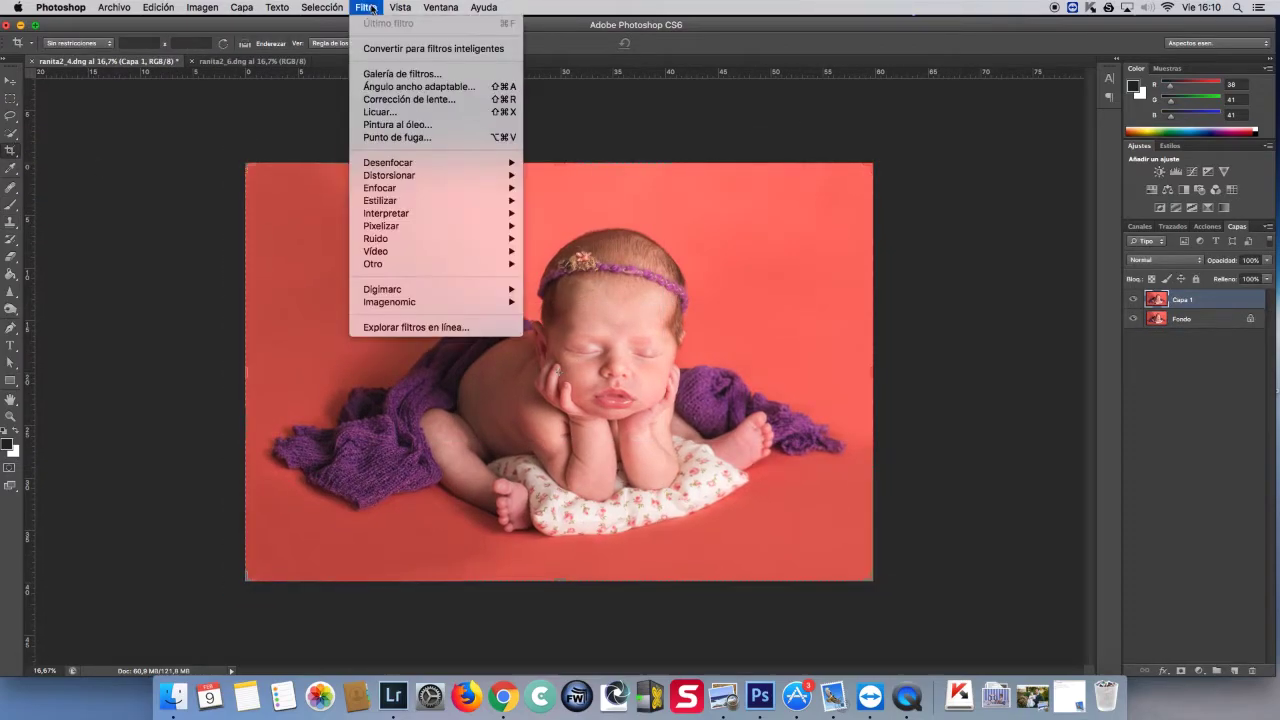
left_click(560, 297)
left_click(916, 109)
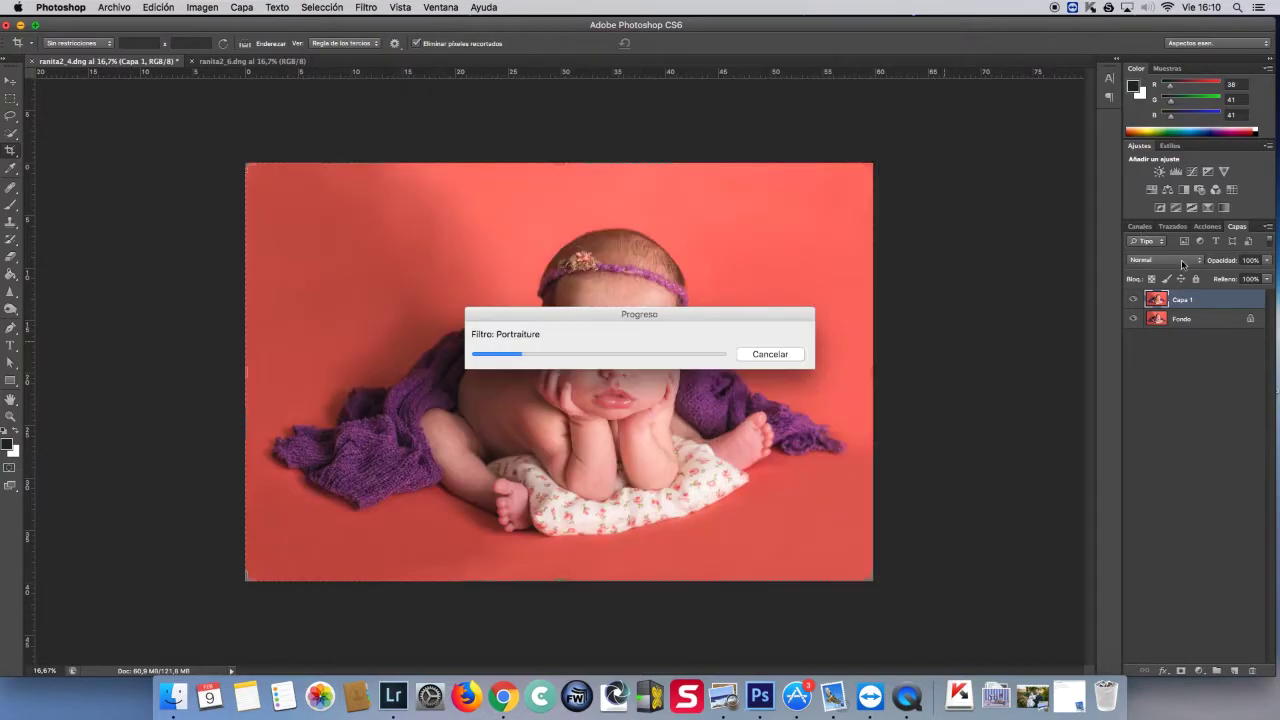
left_click_drag(1242, 281, 1224, 276)
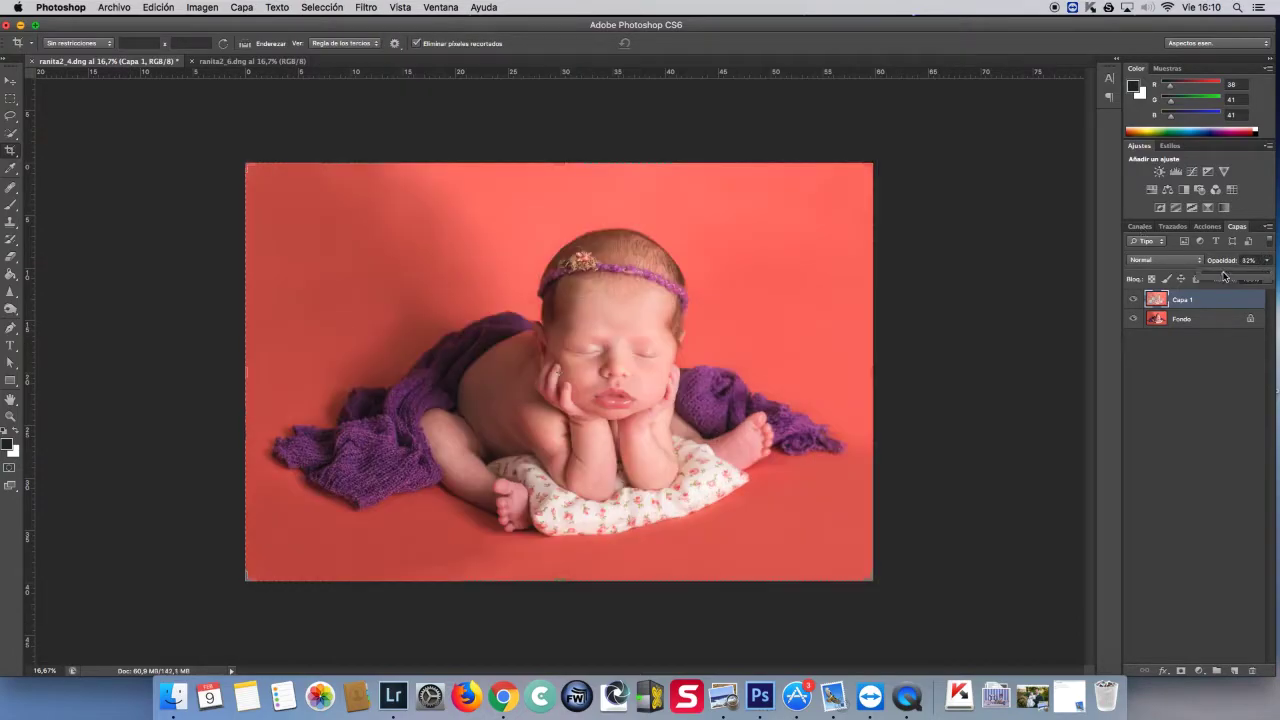
Flatten the image and add a Curves point lifting input 126 to 133.
left_click(241, 7)
left_click(314, 506)
key("ctrl+m")
left_click_drag(1040, 403, 1040, 398)
left_click(1019, 428)
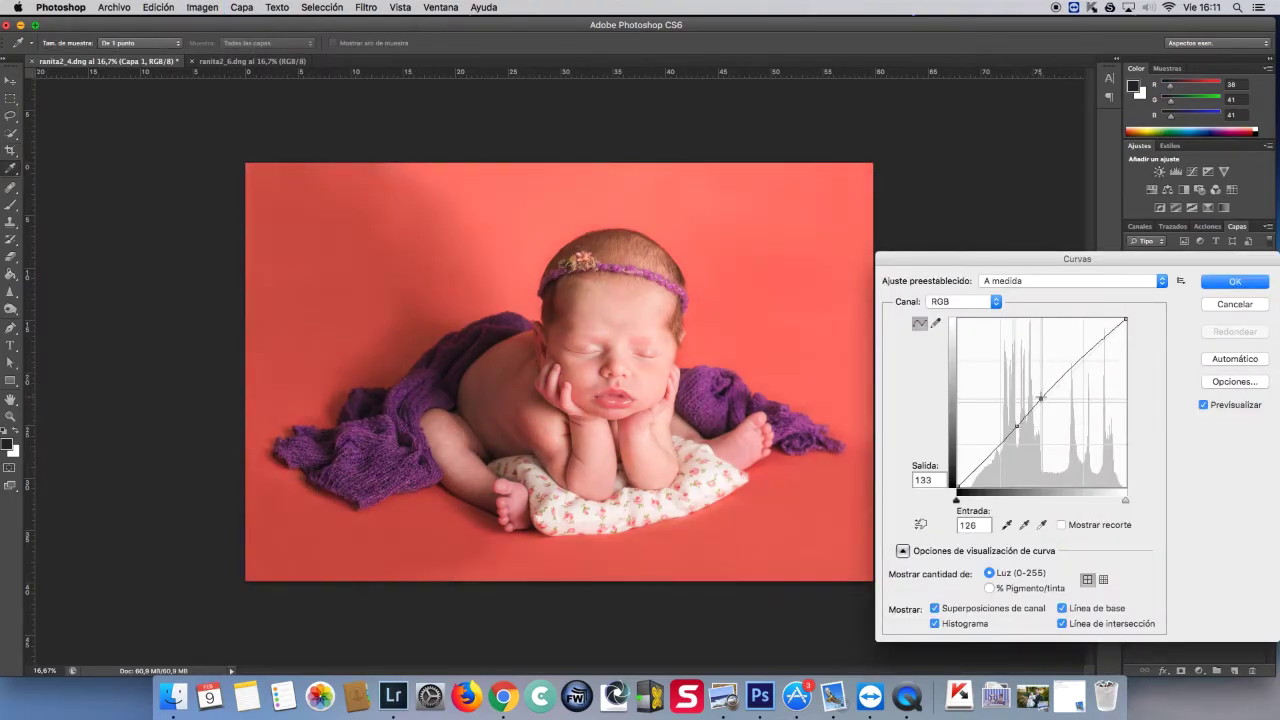
Apply the curves lift, then a Vibrance of +17 with Saturation -12.
key("Return")
left_click(202, 7)
left_click(430, 111)
left_click_drag(1114, 432, 1106, 432)
left_click(1126, 389)
left_click(1232, 372)
Duplicate the layer as Capa 1 copia and set midtone colour balance to +7, +7, +2.
key("c")
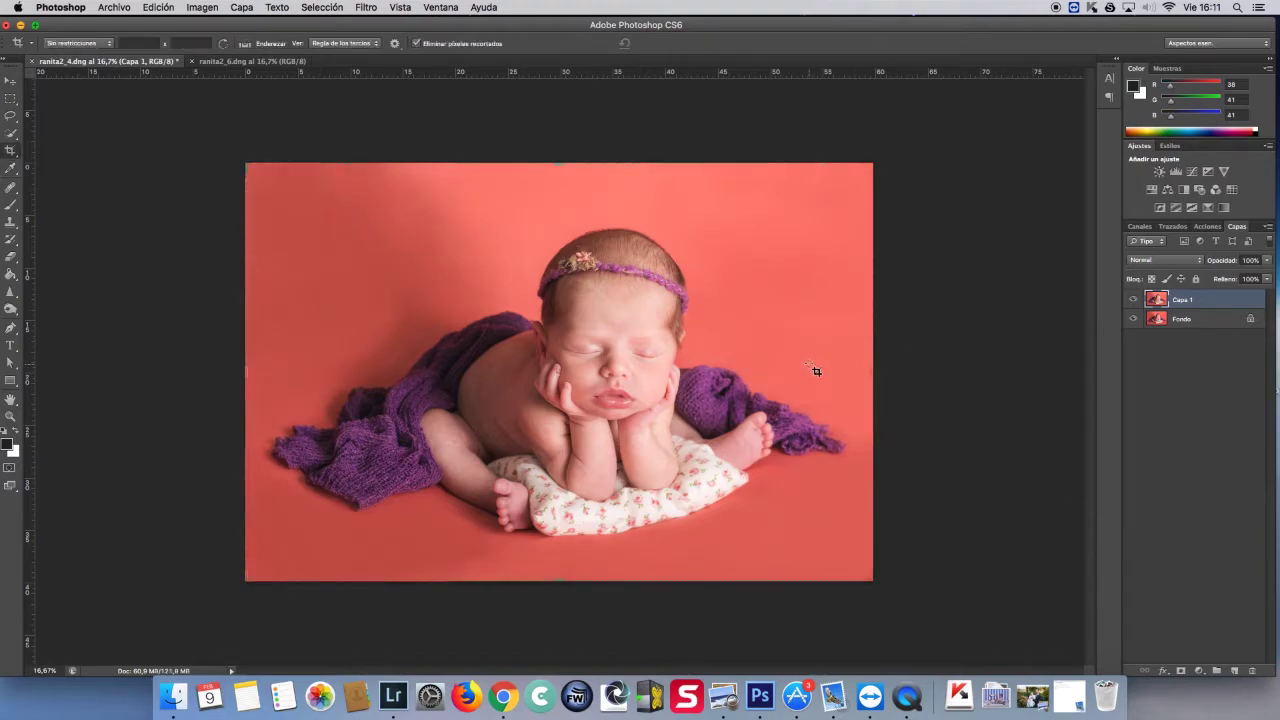
key("ctrl+j")
key("ctrl+b")
mouse_move(981, 569)
left_mouse_down()
mouse_move(983, 588)
mouse_move(983, 569)
left_mouse_up()
left_click(1110, 541)
Duplicate the layer again and boost its Vibrance to +44.
key("c")
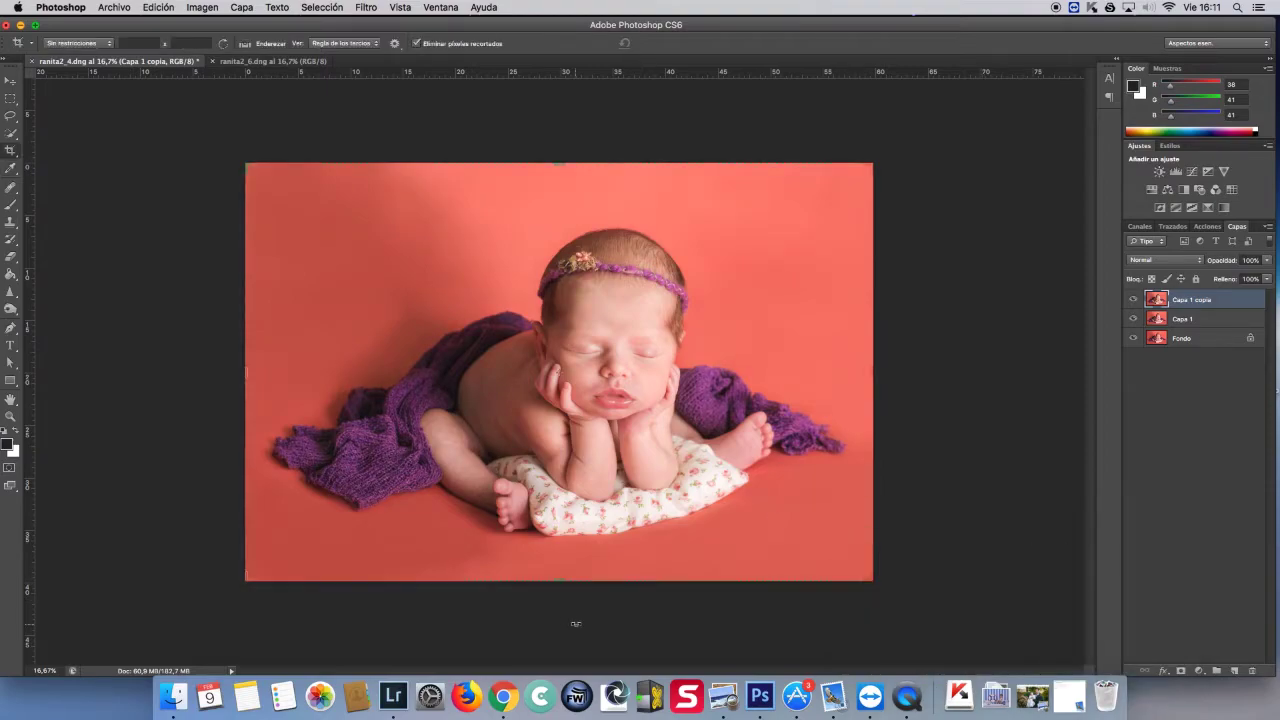
key("ctrl+j")
key("i")
left_click(202, 7)
left_click(400, 128)
left_click_drag(1118, 390, 1146, 398)
key("Return")
key("c")
Paint the vibrance boost onto the baby through an inverted mask, at 47% opacity.
left_click(1181, 670)
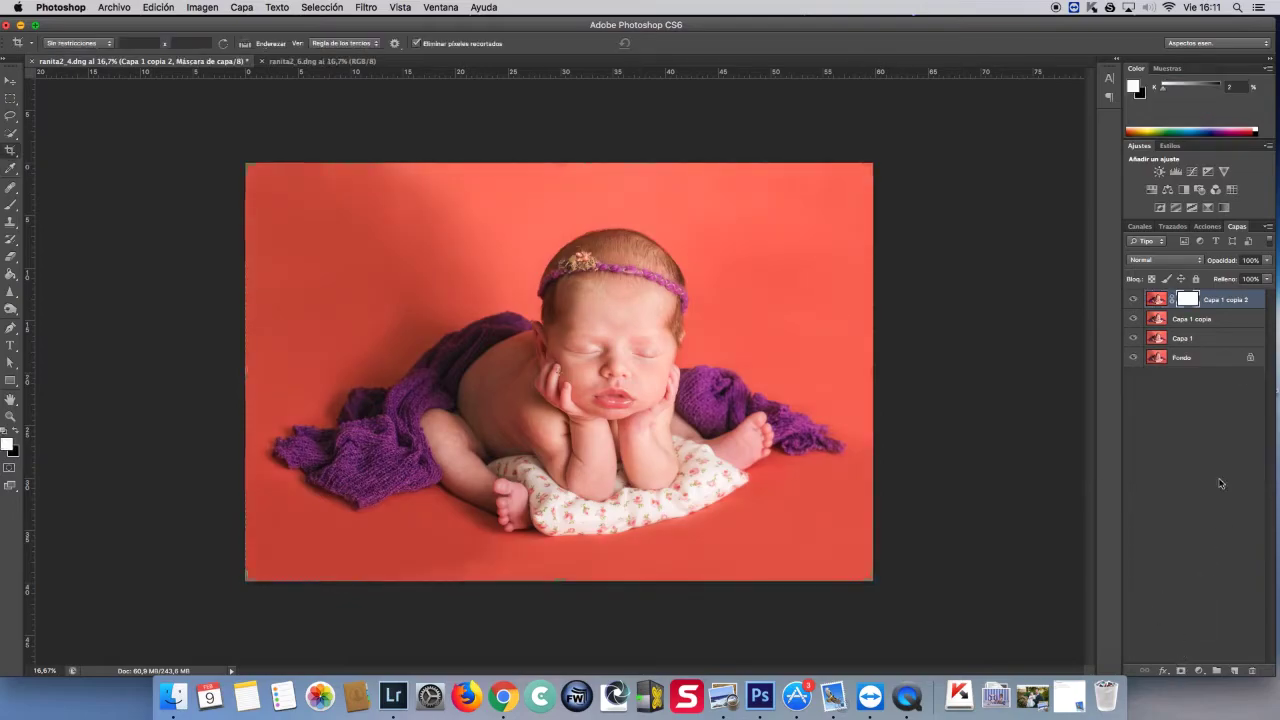
left_click(1145, 600)
key("b")
left_click(58, 43)
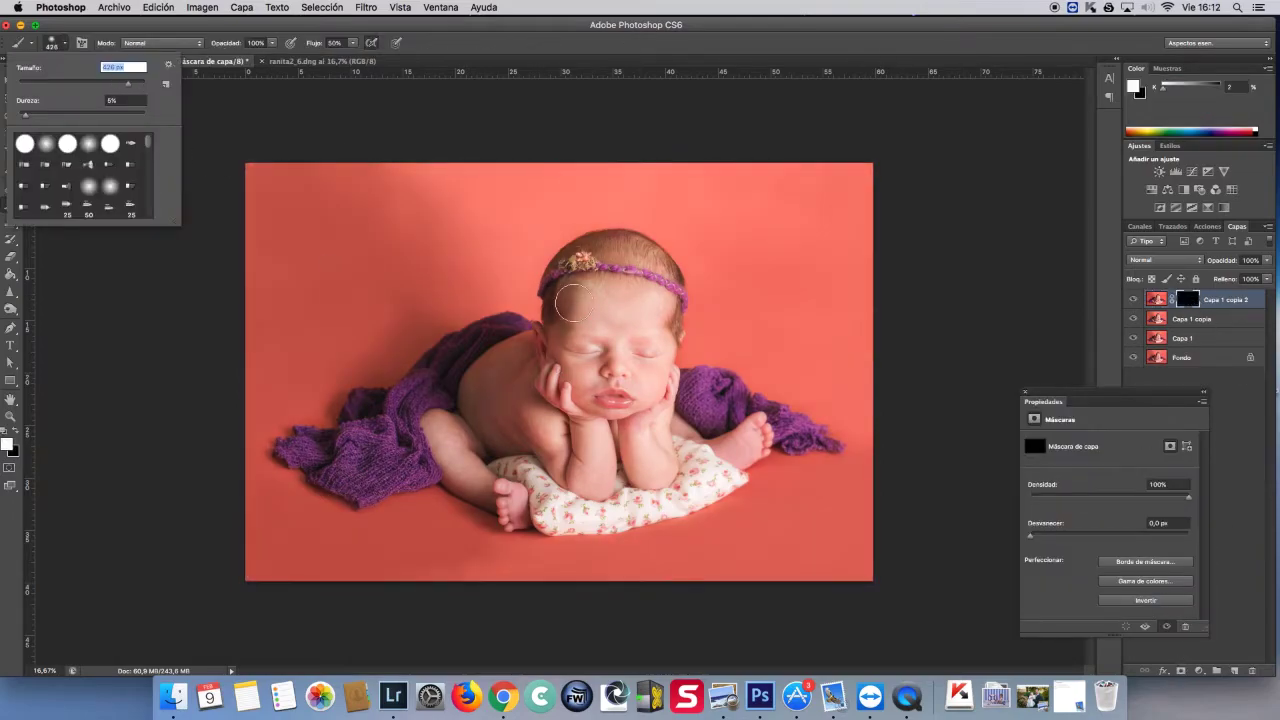
left_click_drag(617, 396, 743, 435)
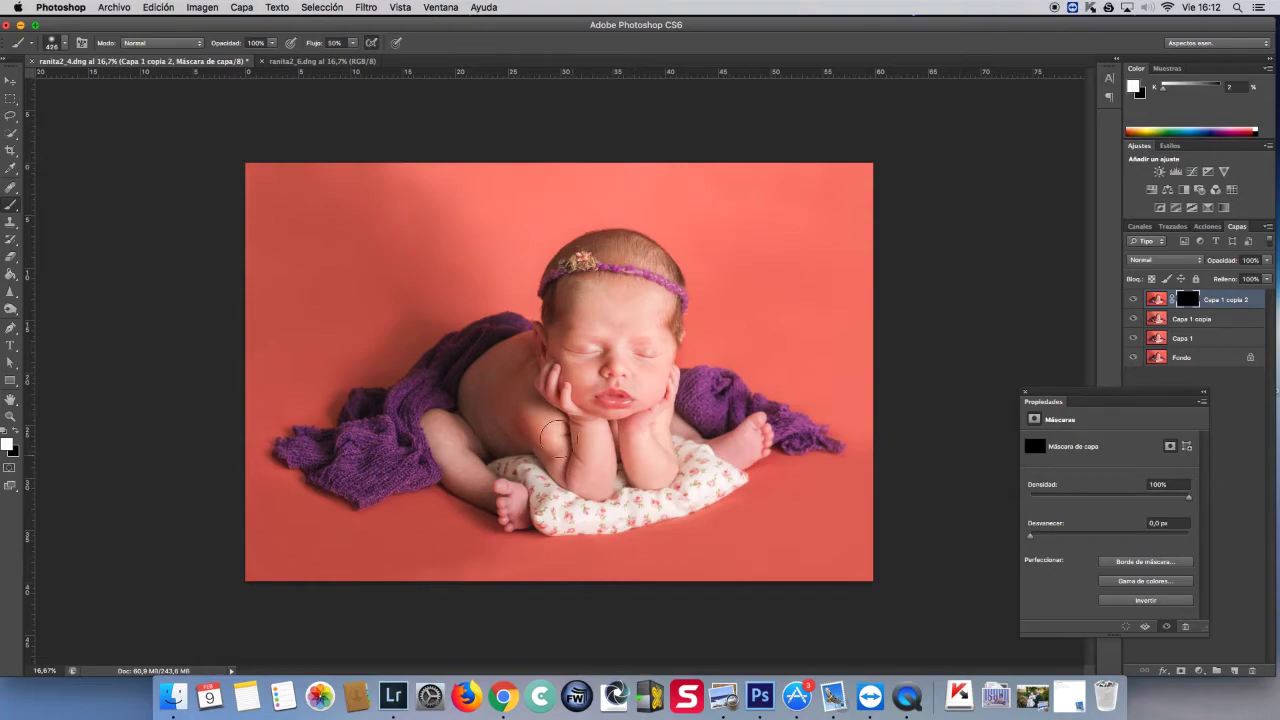
left_click(1024, 392)
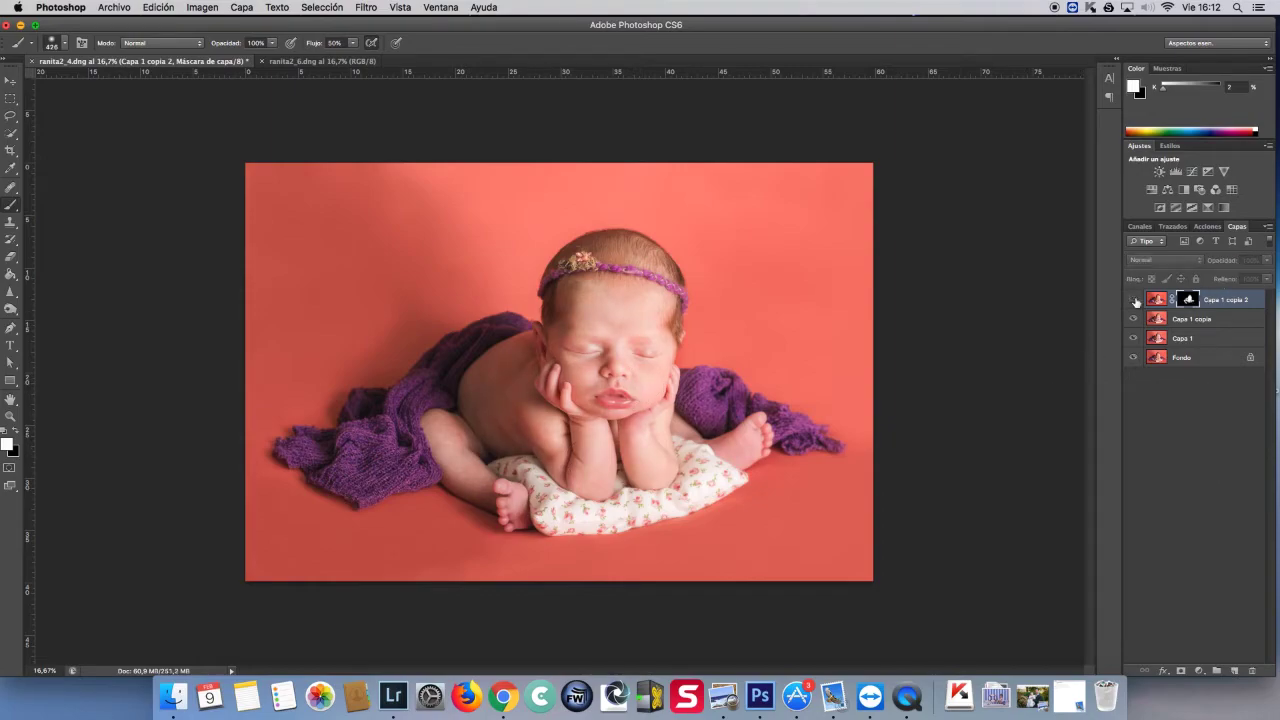
left_click_drag(1268, 260, 1236, 277)
Flatten the image into a single Fondo layer and zoom in on the face.
left_click(242, 7)
left_click(273, 505)
key("super+plus")
key("super+plus")
Sharpen the left eye's lash line with a small brush.
key("o")
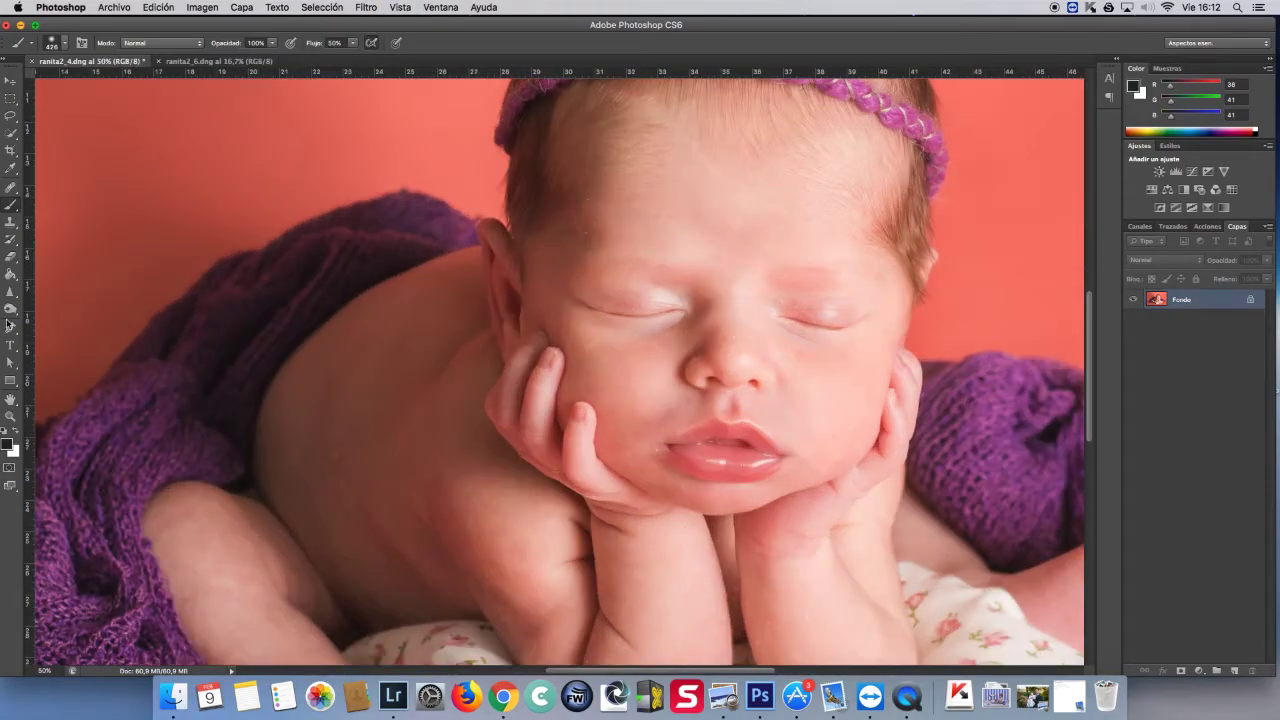
left_click(50, 42)
left_click(58, 85)
left_click(671, 311)
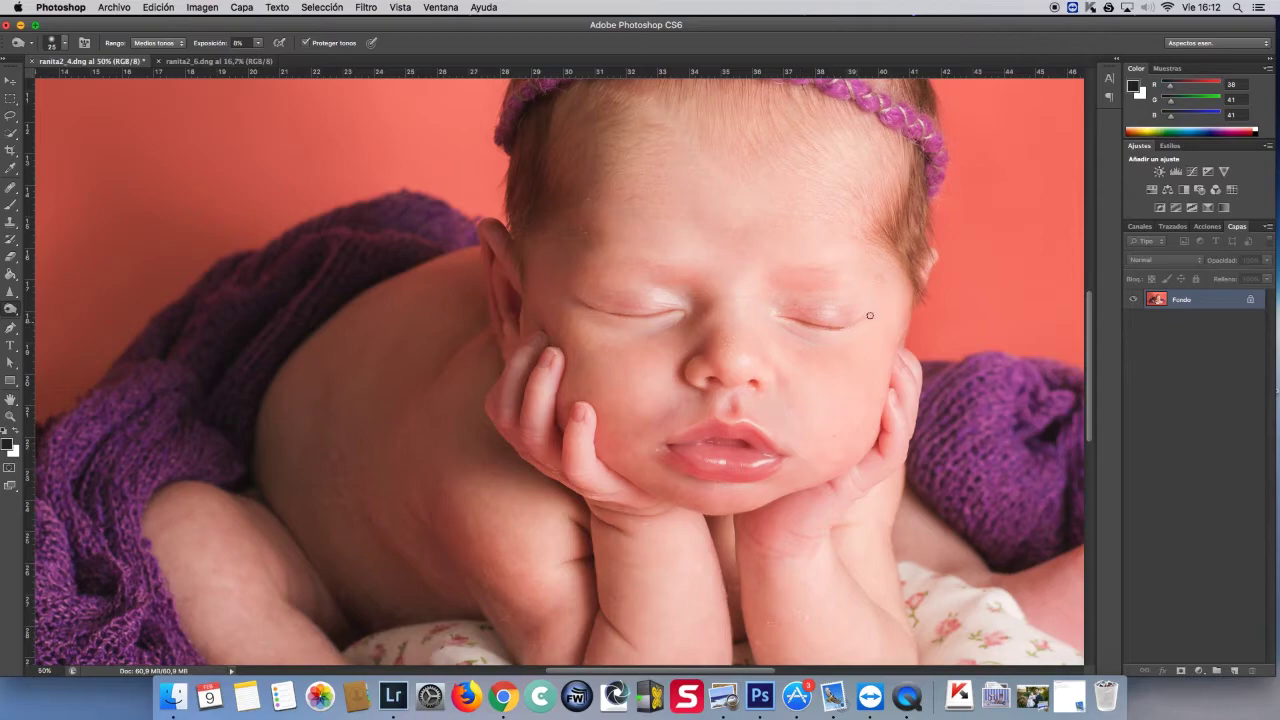
left_click(11, 292)
left_click(64, 42)
left_click(620, 317)
left_click_drag(659, 319, 614, 316)
left_click_drag(803, 323, 855, 328)
Duplicate the image as Capa 1 and set the Clone Stamp brush to 23 px.
key("super+j")
key("s")
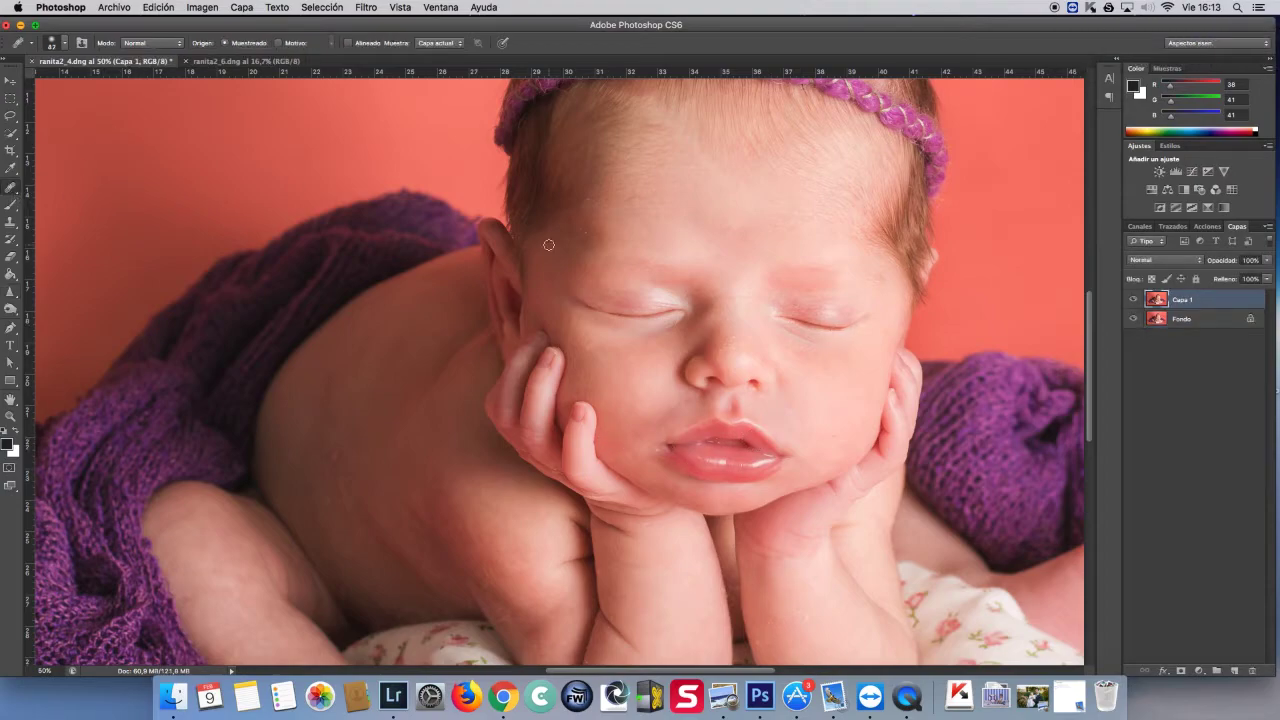
left_click(64, 42)
double_click(150, 65)
type("23")
key("Return")
scroll(586, 346, "up", 1)
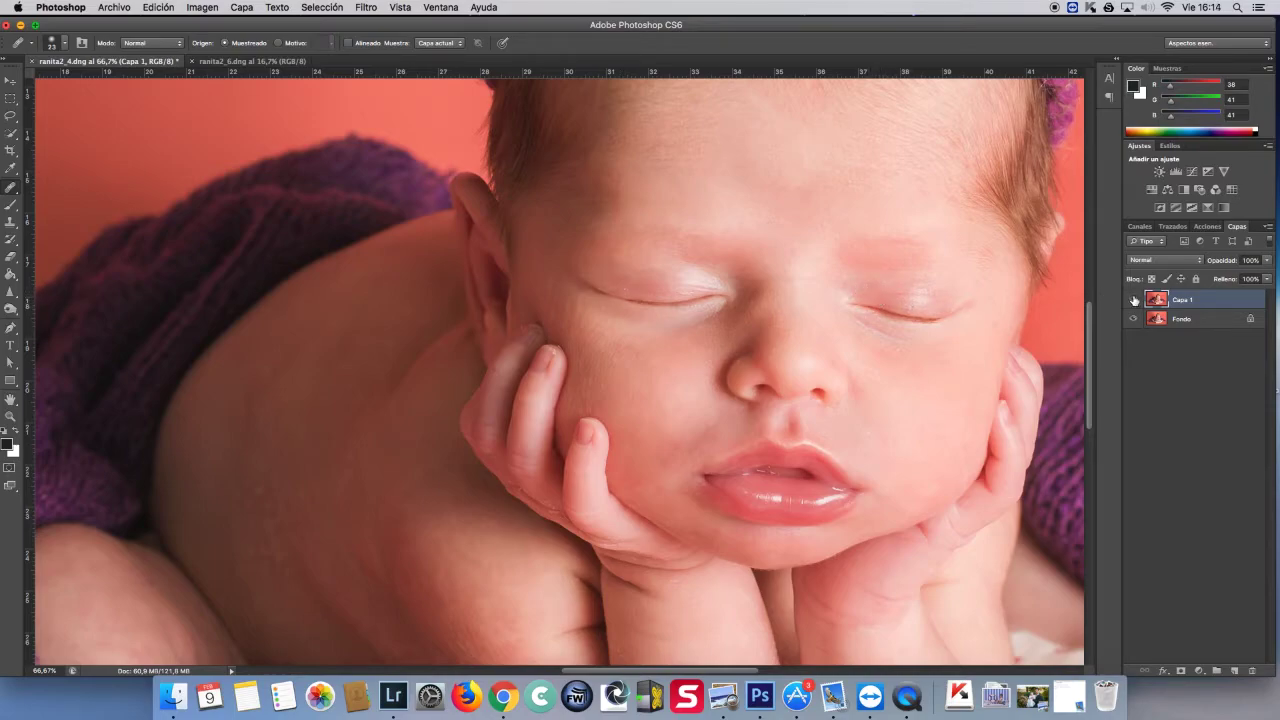
Set the Clone Stamp brush to about 49 px and duplicate Capa 1 as Capa 1 copia.
left_click(15, 222)
left_click(56, 44)
left_click_drag(133, 83, 28, 84)
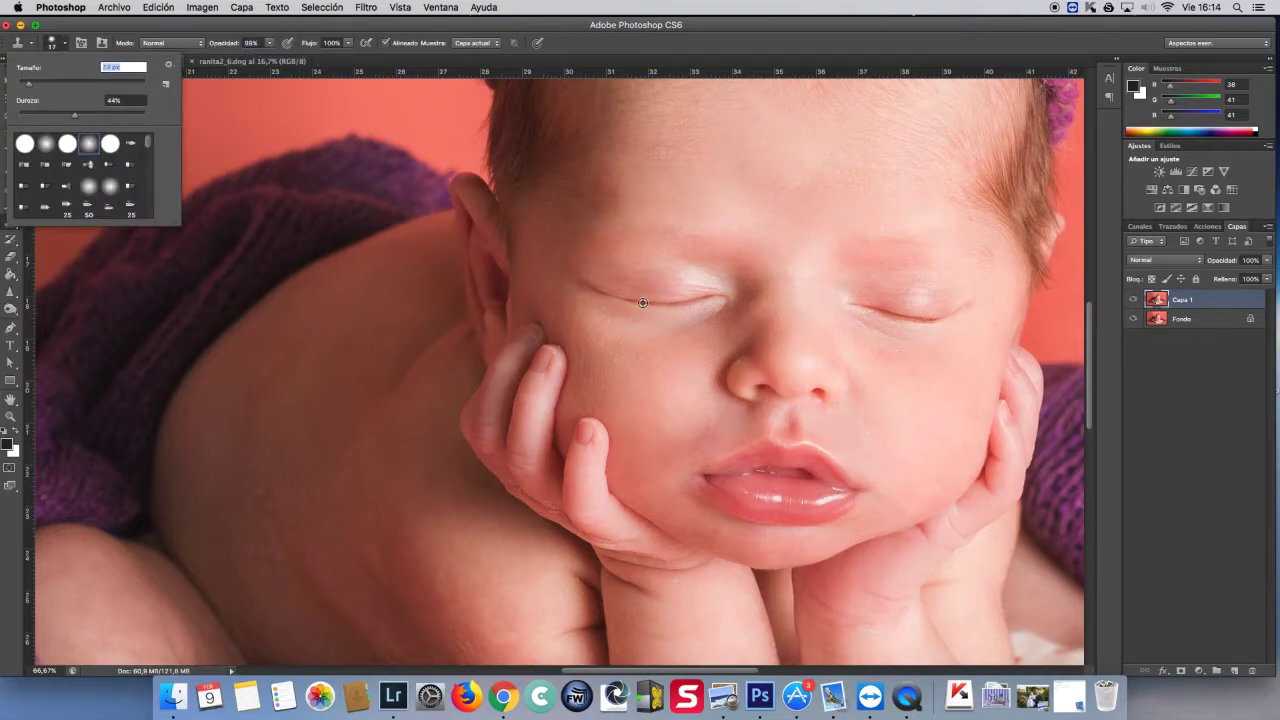
key("Return")
key("super+j")
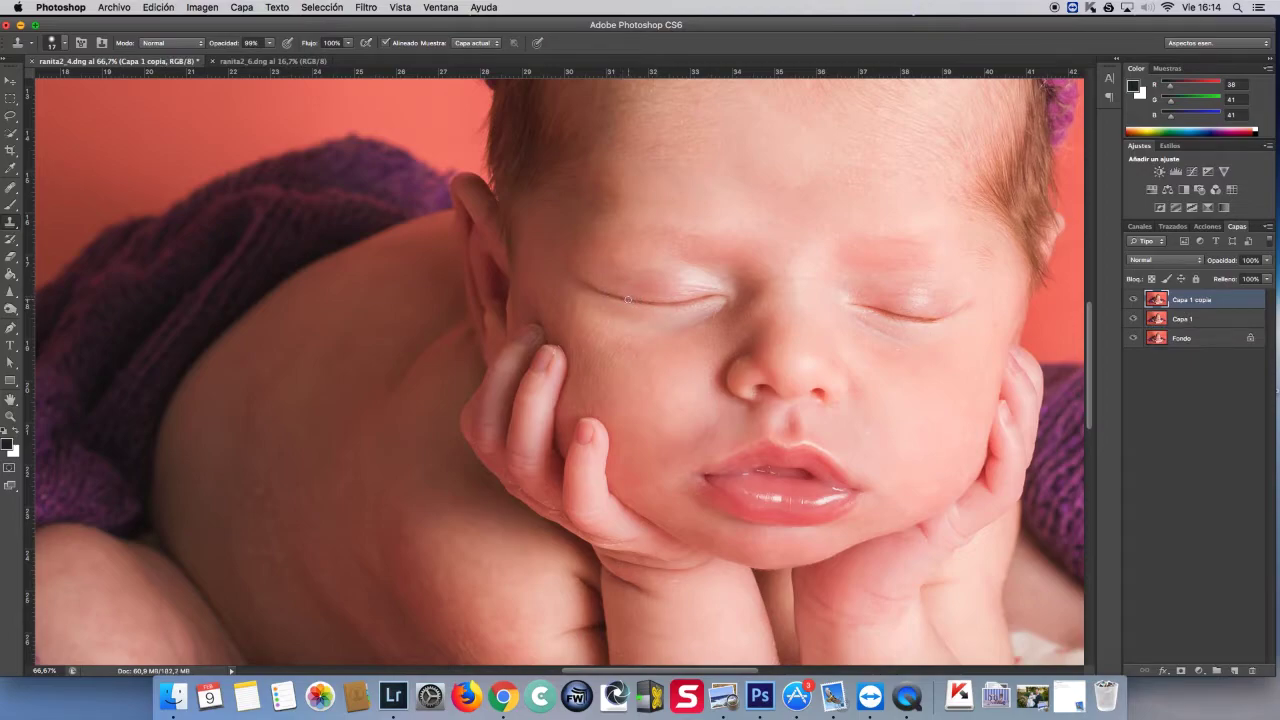
Heal blemishes across the photo, zoom out, and duplicate the layer as Capa 1 copia 2.
left_click(57, 43)
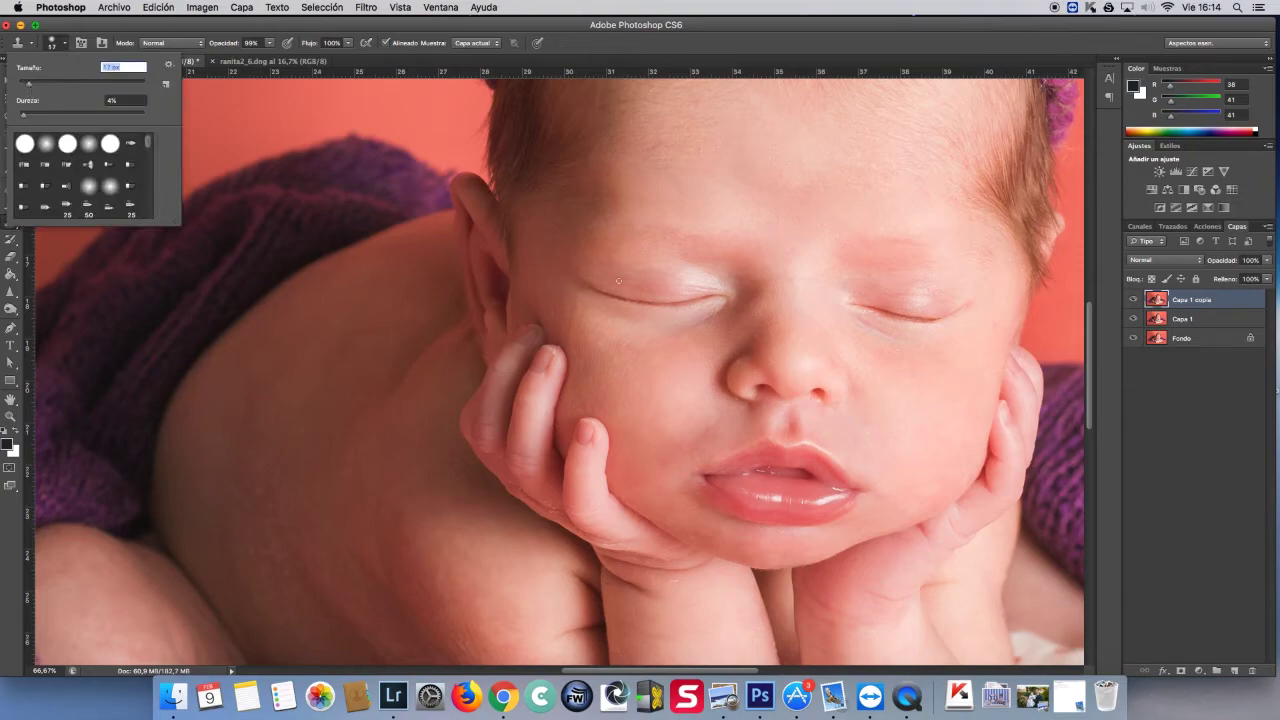
key("Return")
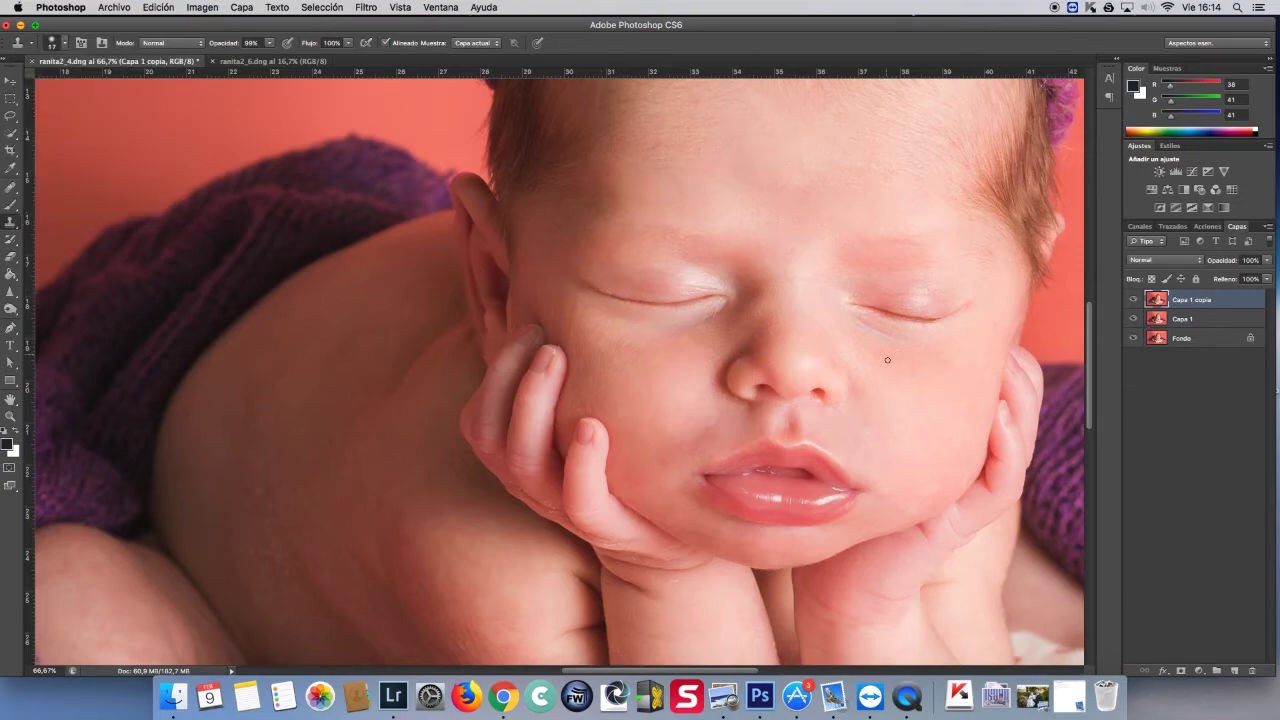
key("j")
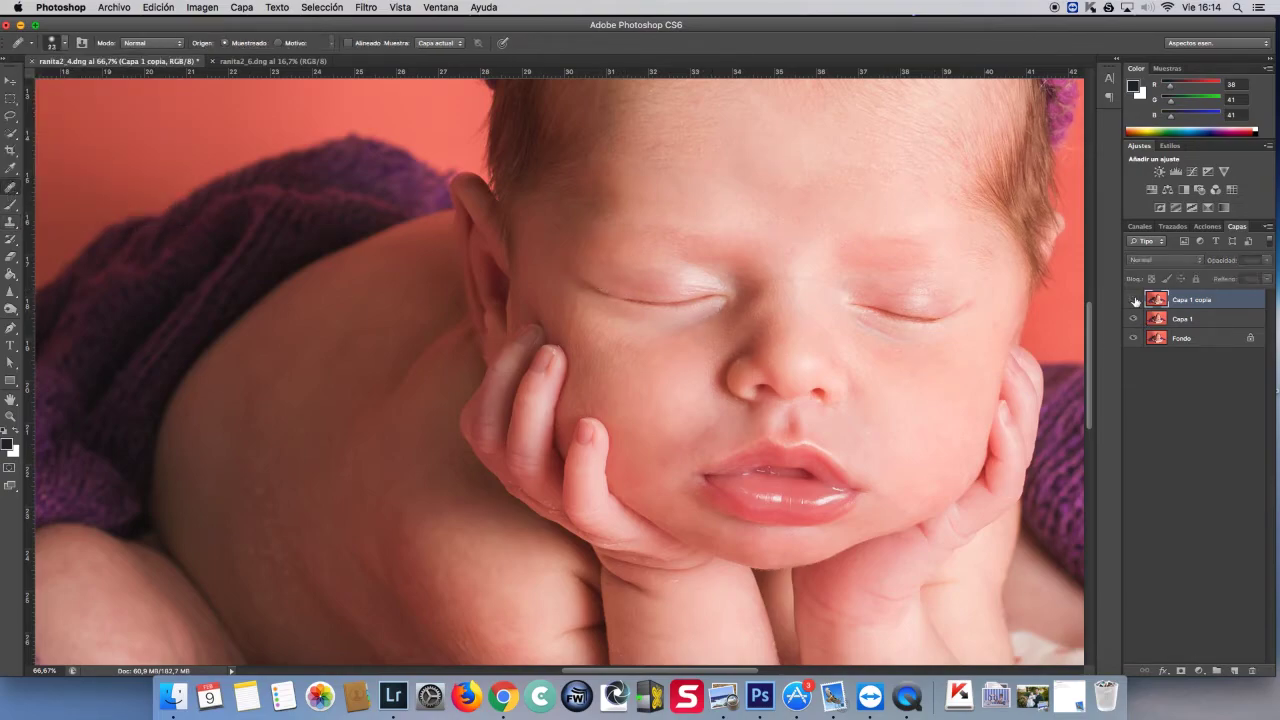
scroll(720, 400, "down", 3)
scroll(677, 417, "down", 2)
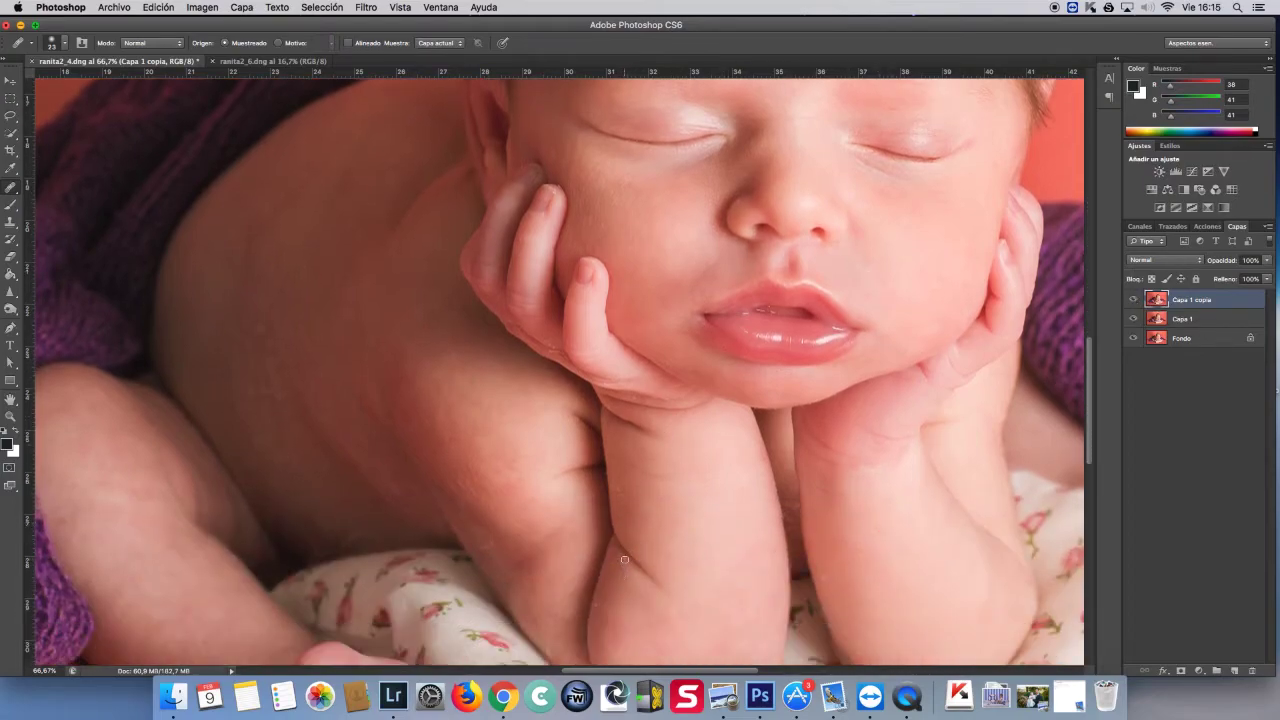
scroll(615, 540, "down", 1)
scroll(605, 520, "down", 2)
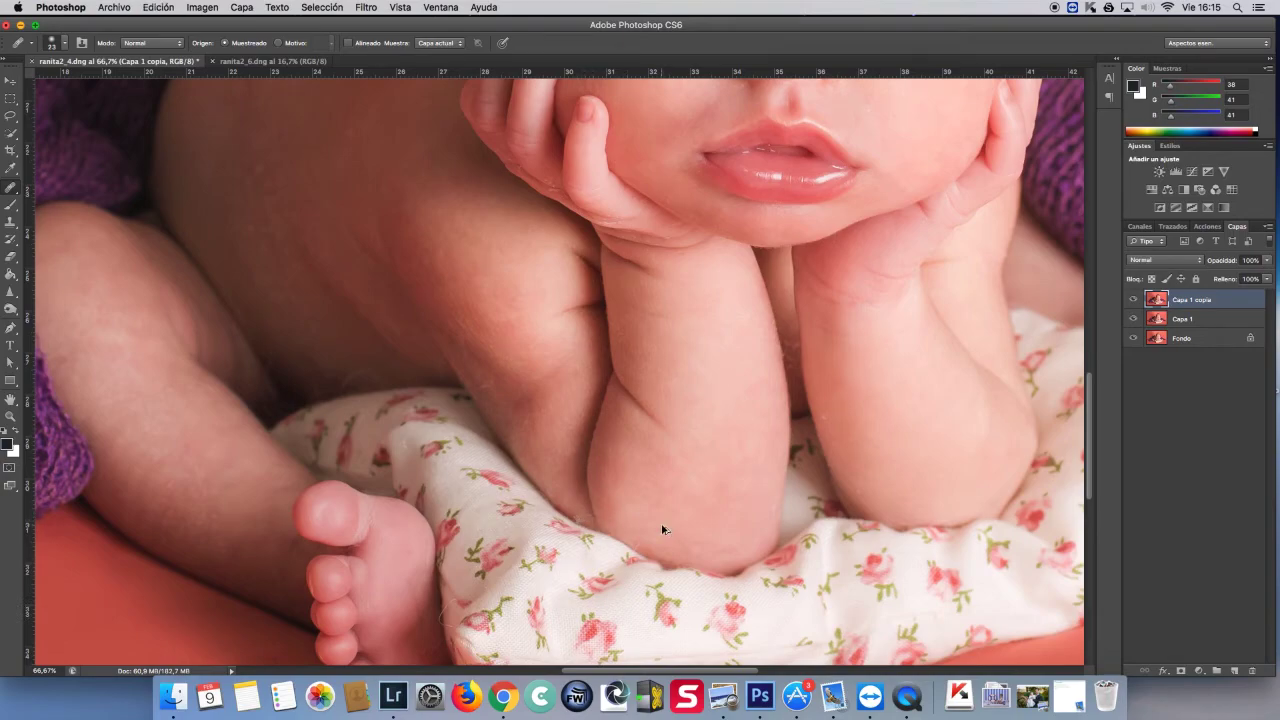
scroll(745, 540, "down", 1)
key("ctrl+minus")
key("ctrl+minus")
key("ctrl+minus")
key("ctrl+minus")
key("ctrl+j")
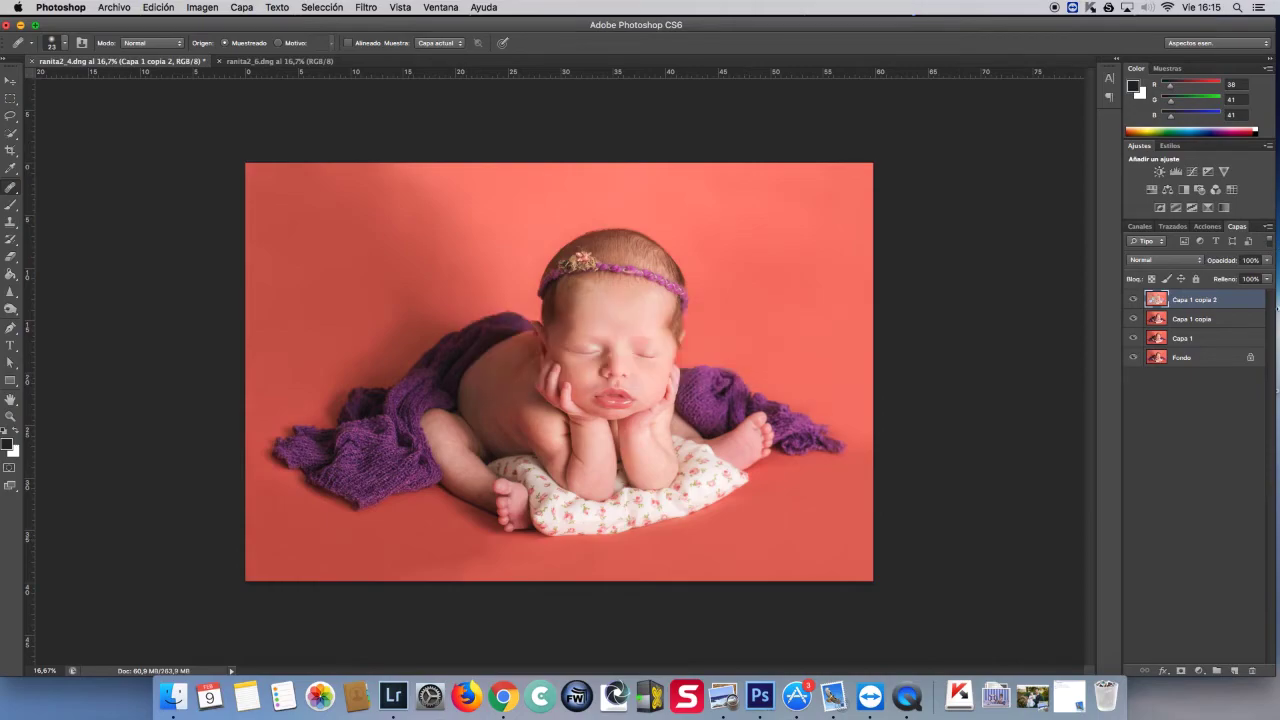
Paint the smoothed skin back in through an inverted mask on Capa 1 copia 2.
left_click(1186, 670)
key("ctrl+i")
key("b")
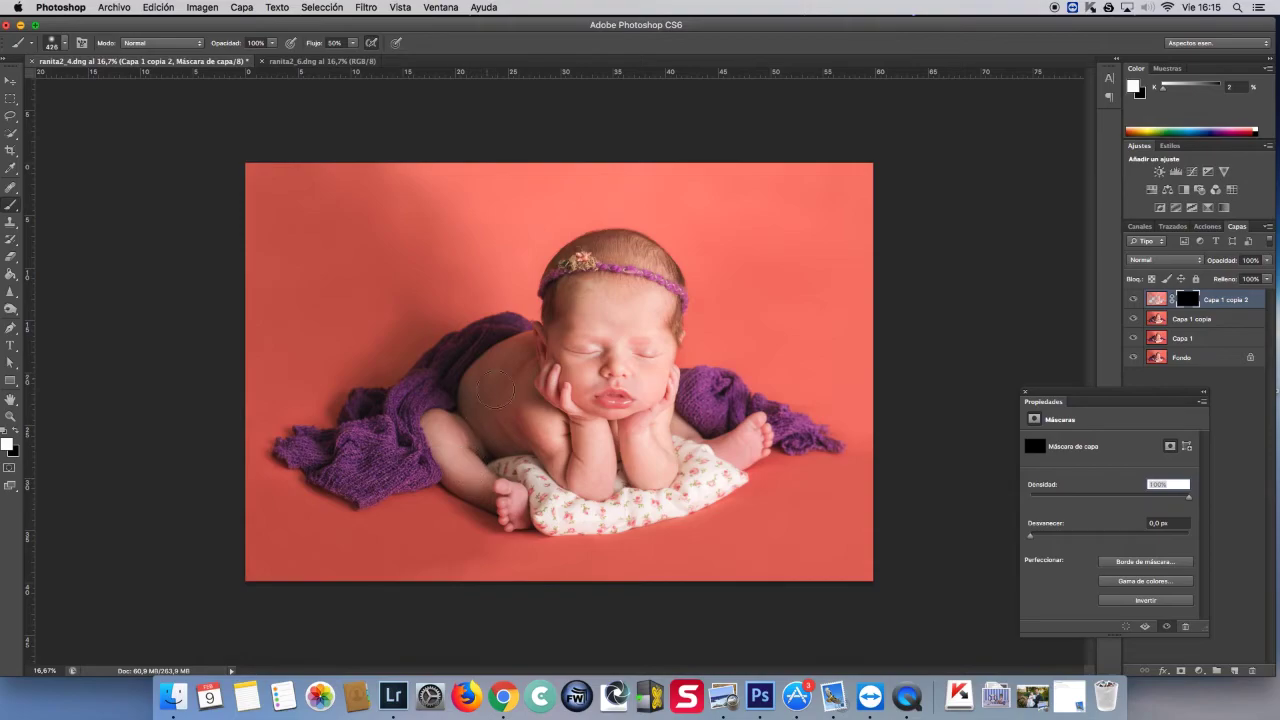
left_click_drag(643, 432, 751, 445)
key("super+plus")
left_click(64, 43)
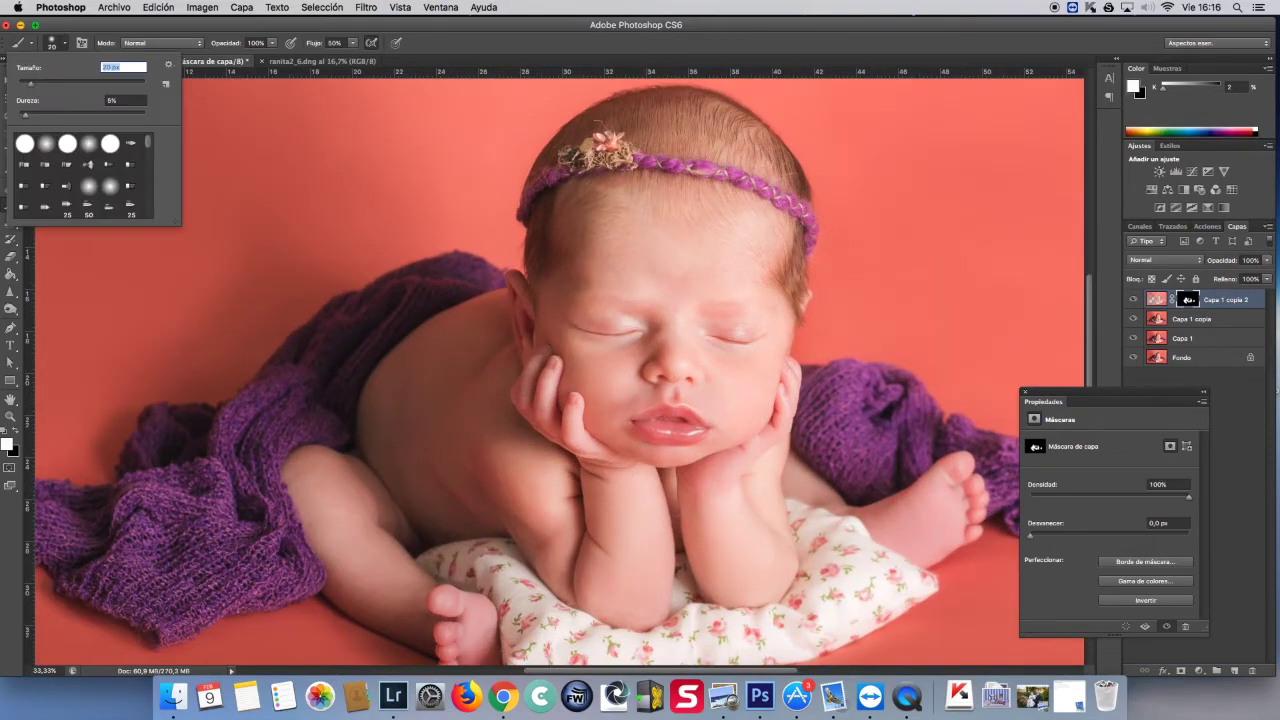
key("Return")
Set the History Eraser to 14% opacity and 133 px size.
key("e")
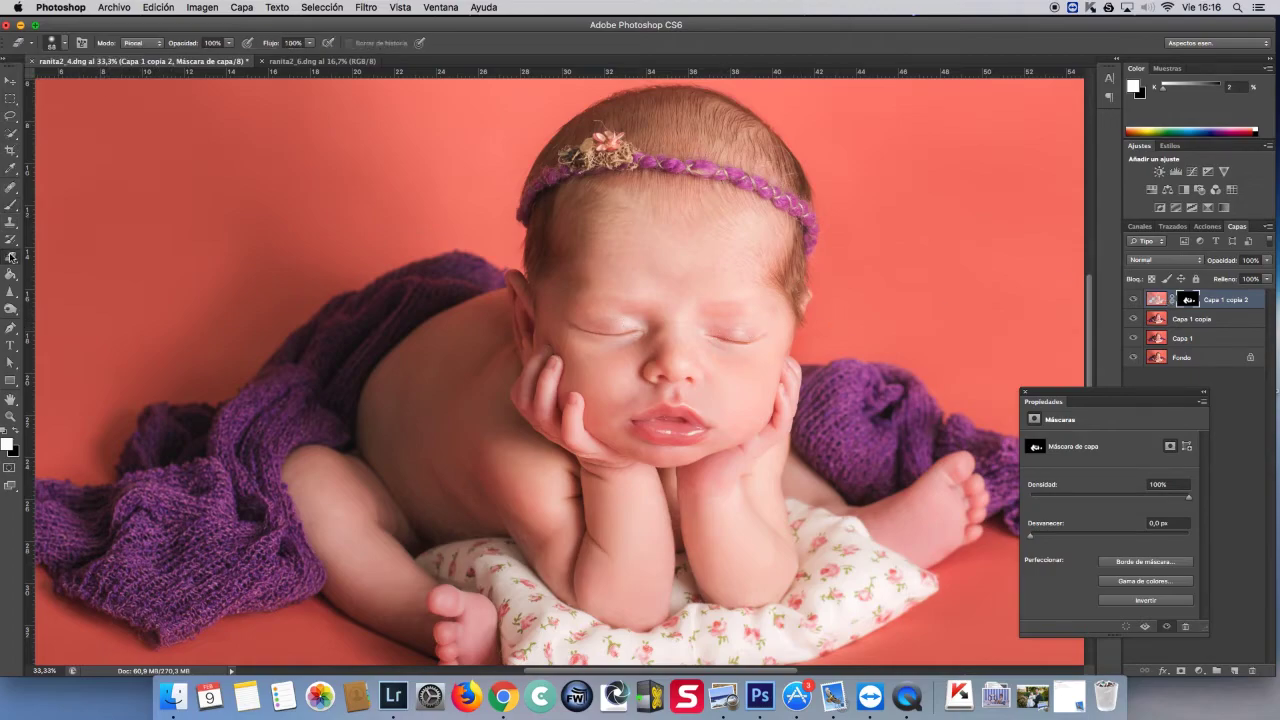
left_click(179, 56)
left_click(53, 43)
left_click_drag(112, 67, 130, 67)
key("Return")
key("super+minus")
key("super+minus")
Flatten the image, duplicate it onto a new layer, and bring up Curves.
left_click(241, 7)
left_click(263, 506)
key("super+j")
key("super+m")
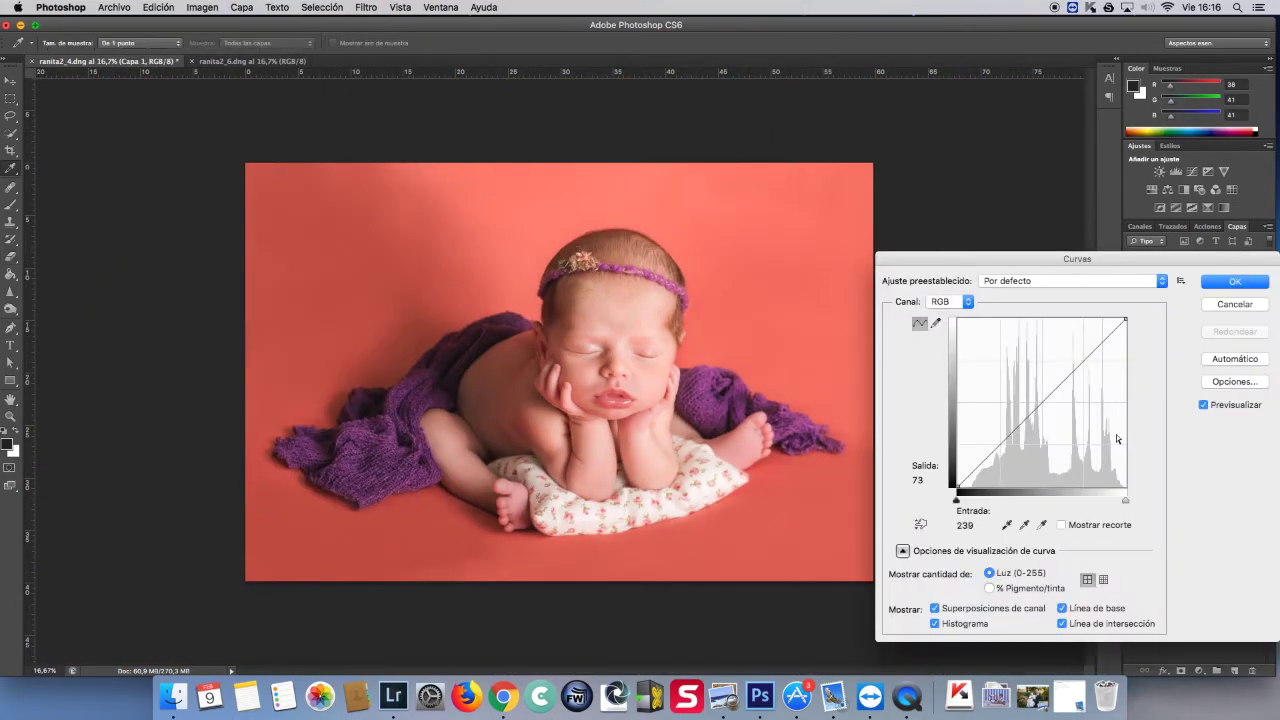
Apply the Curves adjustment and duplicate the layer as Capa 1 copia.
left_click(1235, 281)
key("e")
key("super+j")
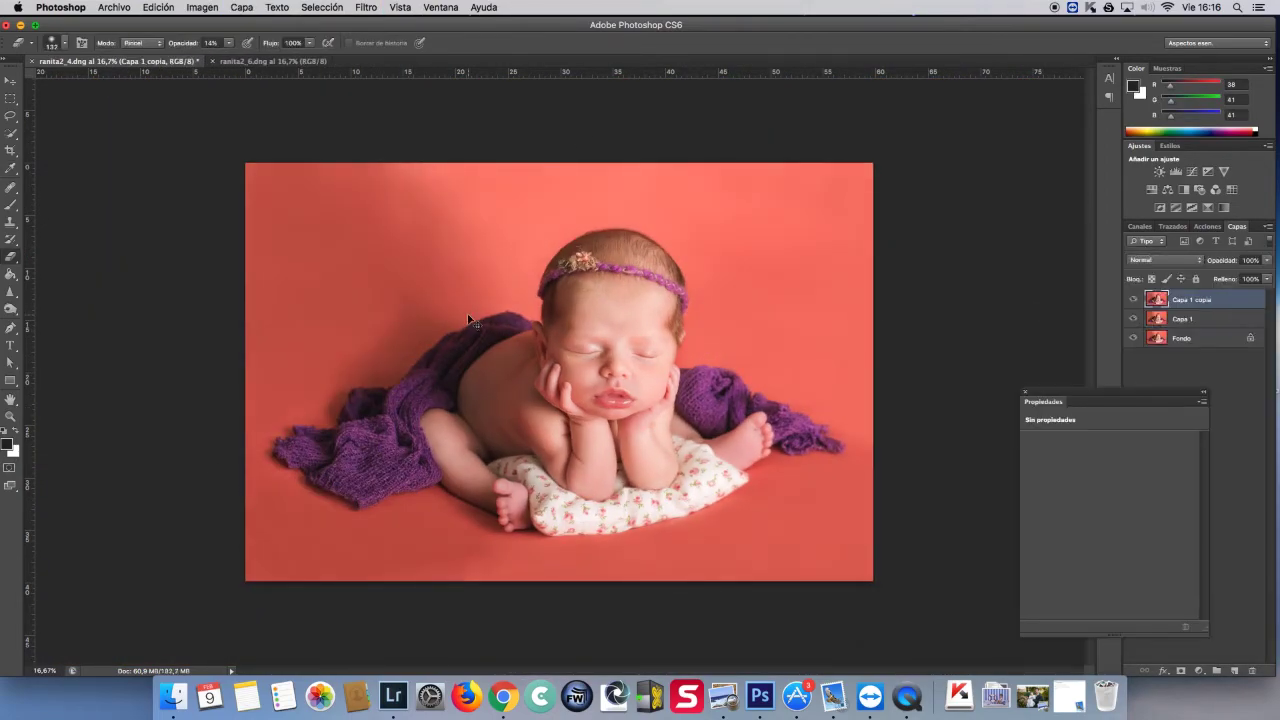
Shift midtone colour balance yellow–blue to -7 and add a layer mask to Capa 1 copia.
left_click(202, 7)
left_click(420, 128)
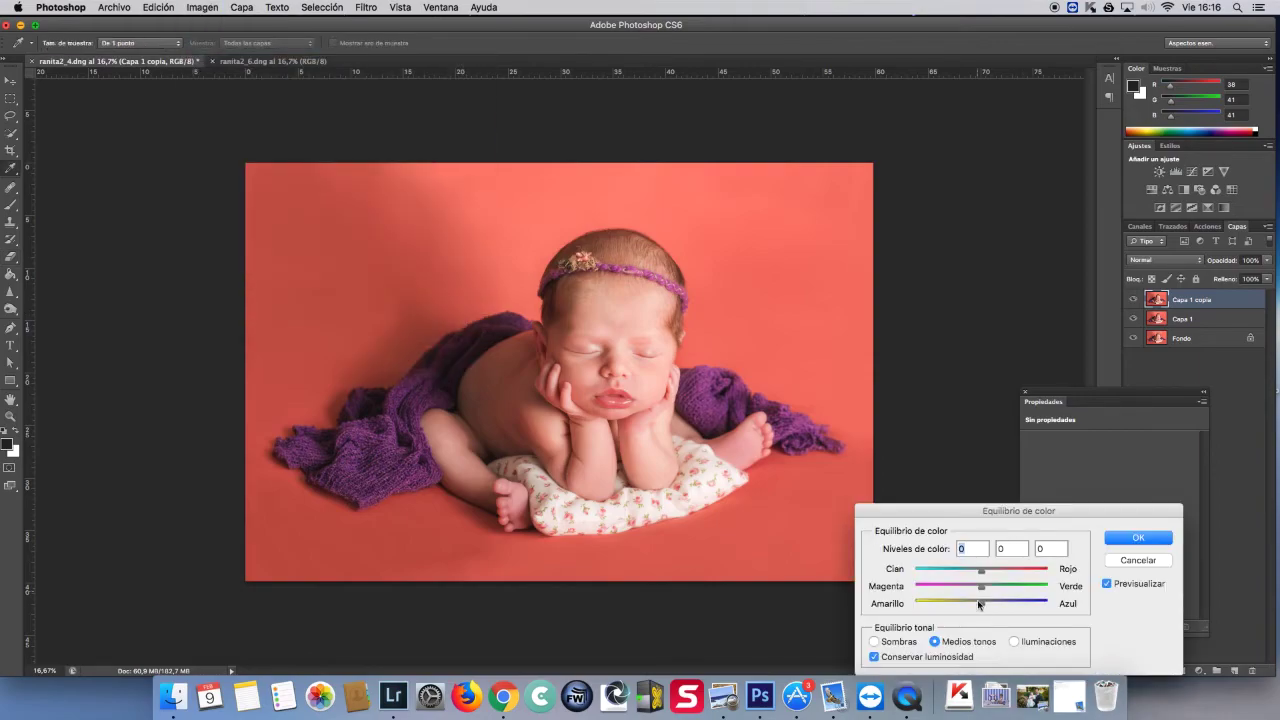
left_click_drag(983, 606, 977, 571)
left_click(1138, 537)
key("b")
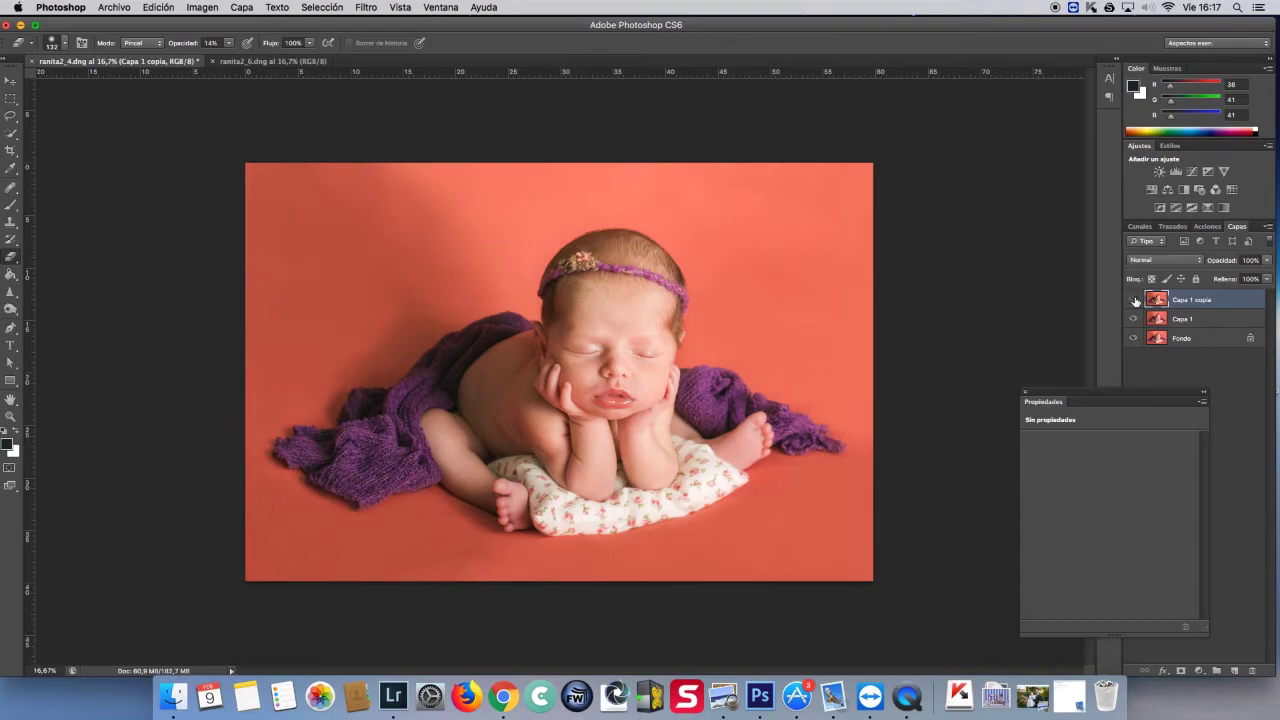
left_click(1181, 671, "alt")
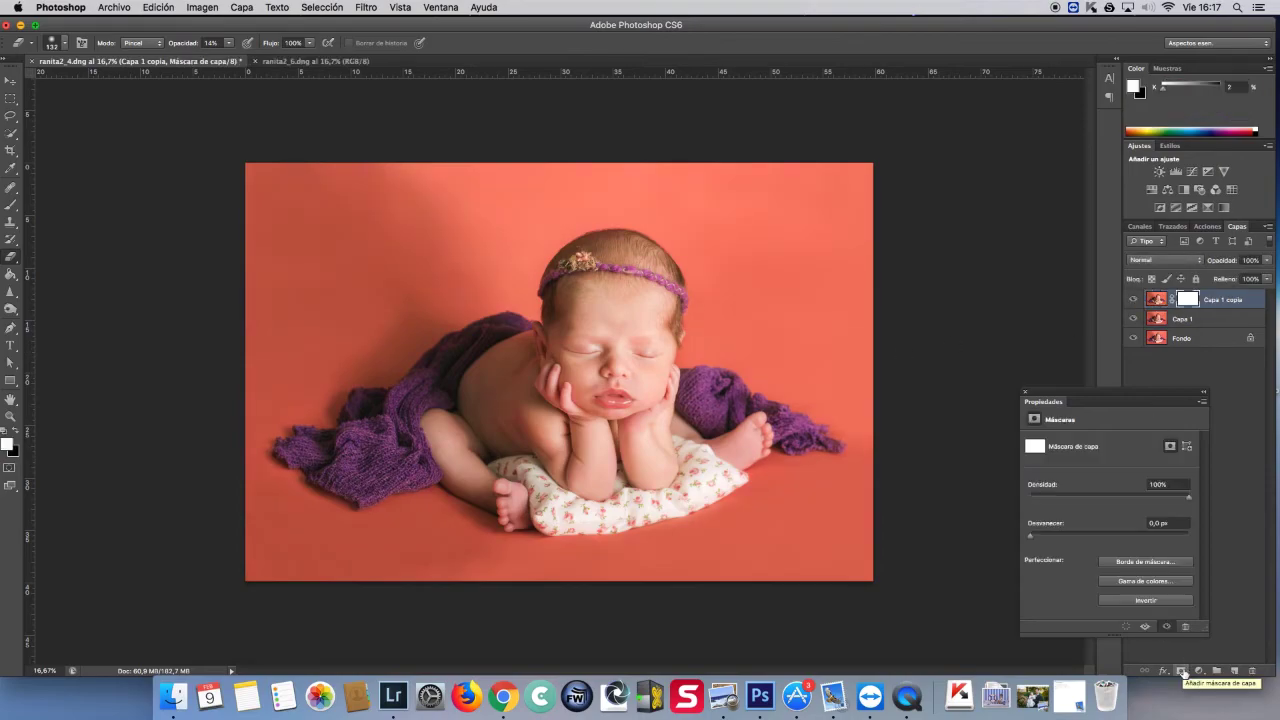
Paint the colour correction in on the mask with a 416 px brush, then flatten the image.
left_click(10, 204)
left_click(52, 43)
type("416")
key("Return")
mouse_move(578, 352)
left_mouse_down()
mouse_move(755, 438)
mouse_move(659, 361)
left_mouse_up()
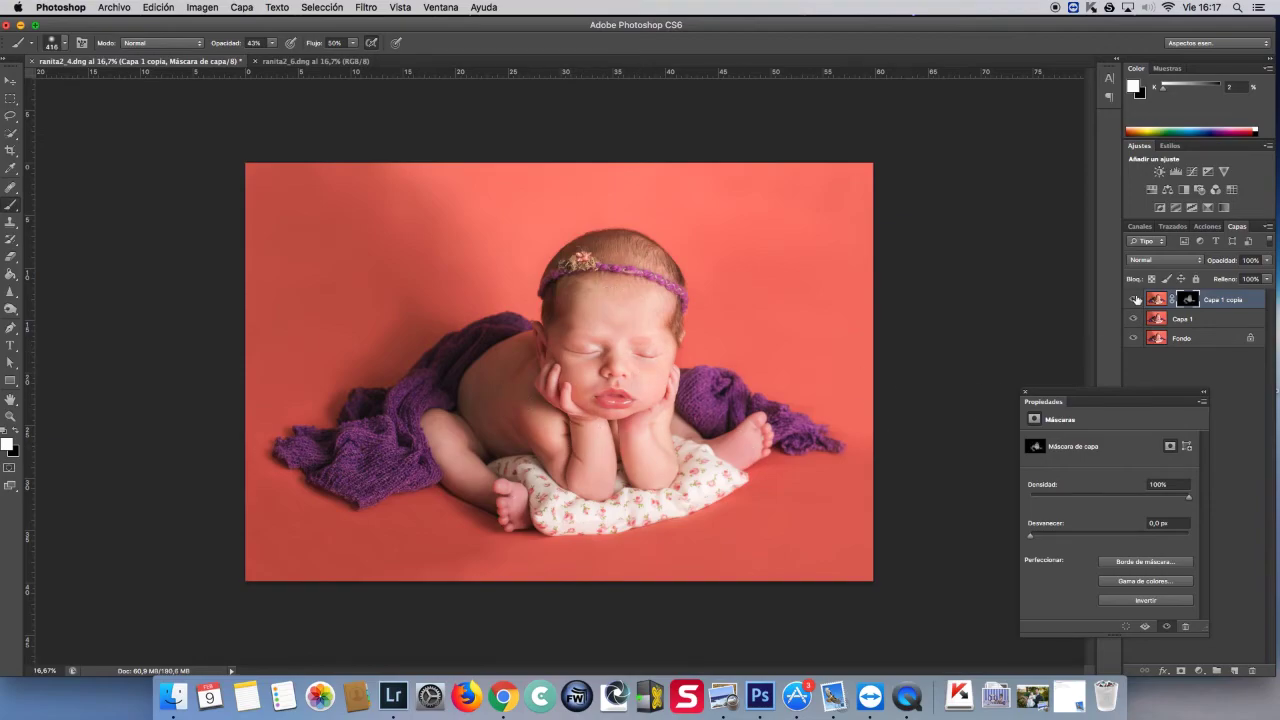
left_click(202, 7)
left_click(290, 507)
Save the image as ranita.jpg at maximum JPEG quality 12.
left_click(114, 7)
left_click(130, 163)
type("nanita")
key("Return")
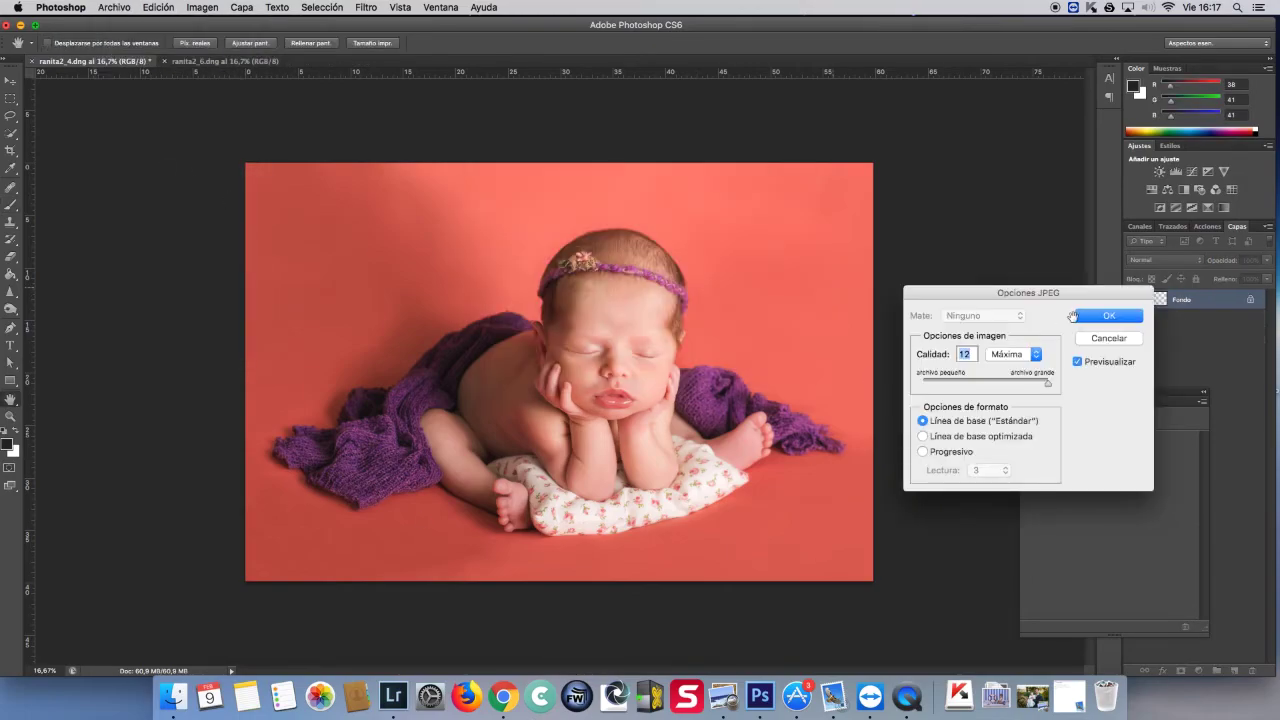
left_click(1080, 318)
left_click(907, 697)
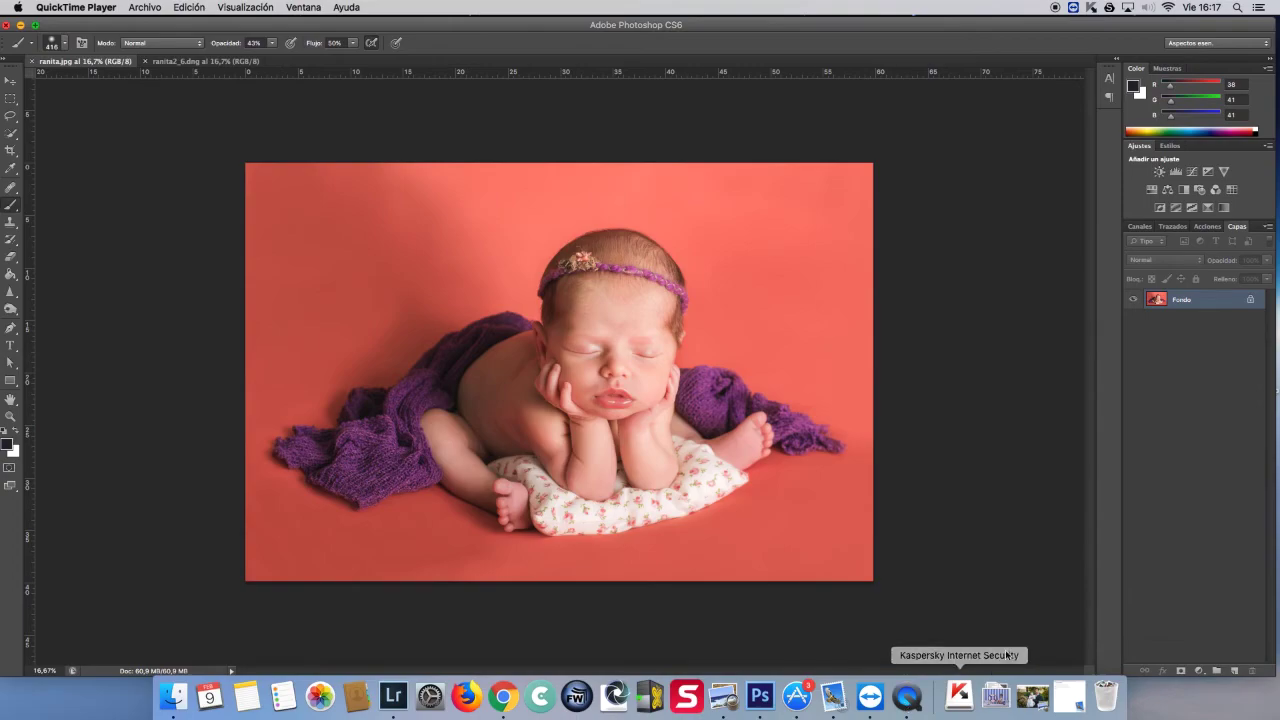
Quit QuickTime Player and name the screen recording 'retoque fondo' when saving.
left_click(1043, 613)
key("super+plus")
key("super+plus")
key("super+plus")
key("super+minus")
key("super+minus")
key("super+minus")
left_click(907, 697)
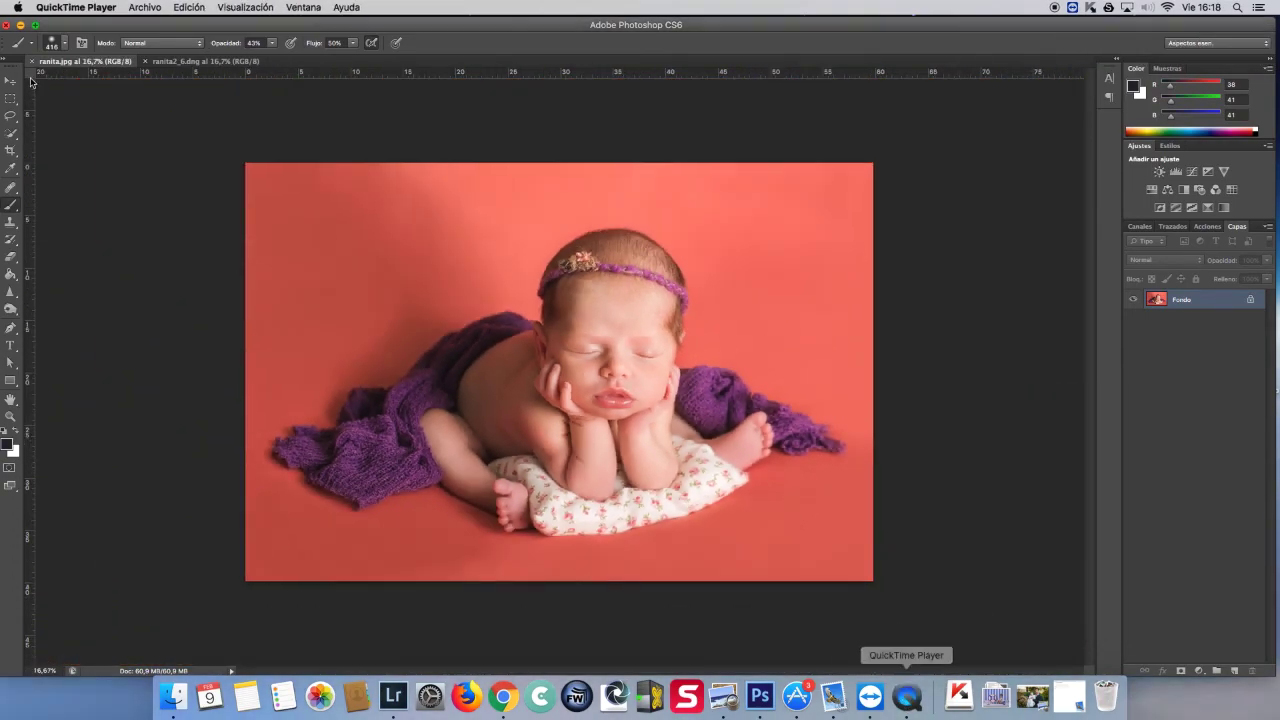
left_click(144, 7)
left_click(85, 107)
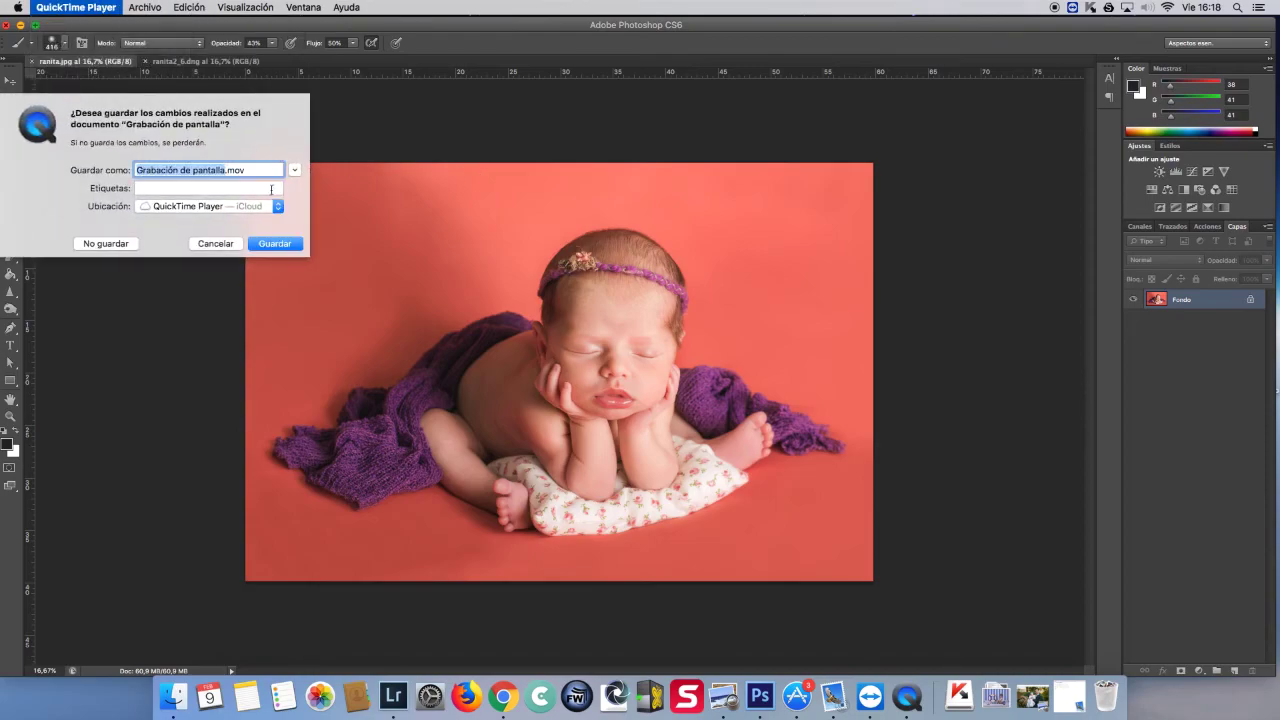
type("retoque fondo")
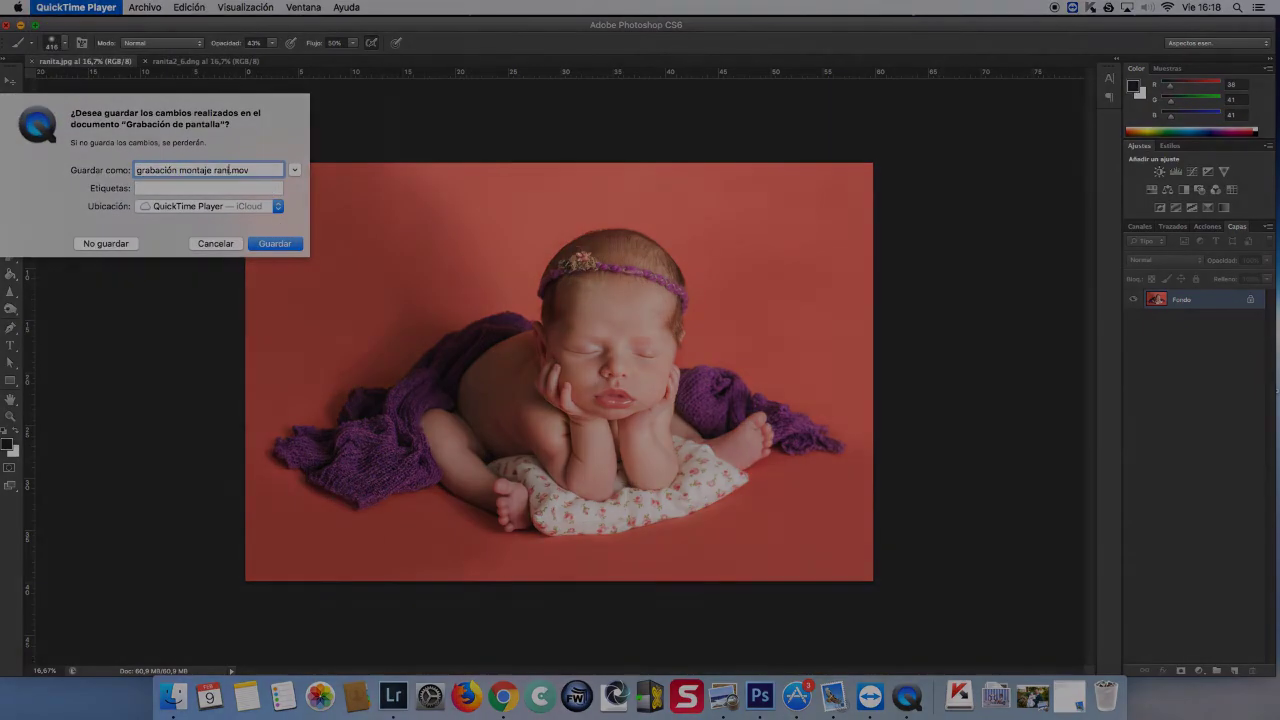